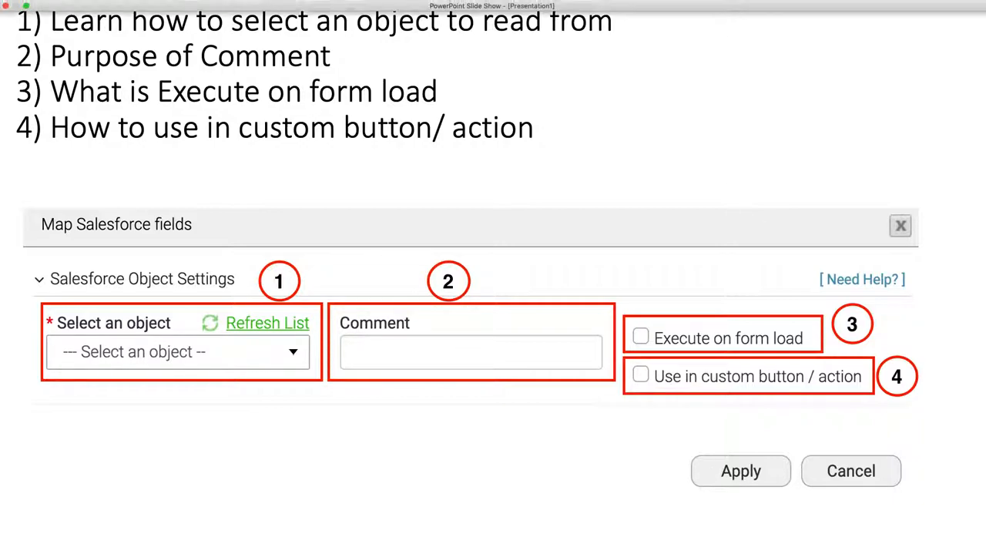
Step: Switch to the FormTitan form builder and add a DropDown element just below the form's heading text
click(26, 5)
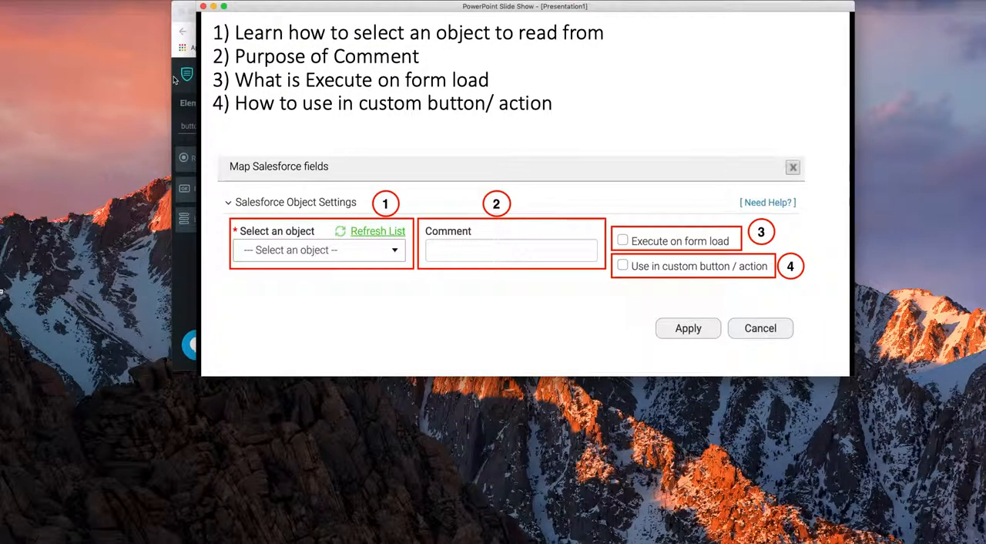
click(174, 81)
click(201, 12)
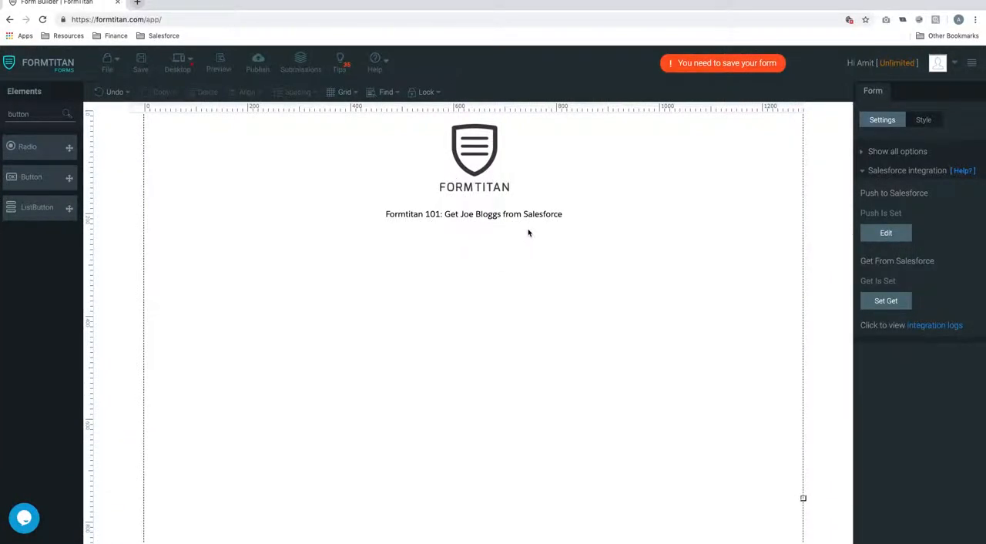
double_click(37, 116)
text(drop)
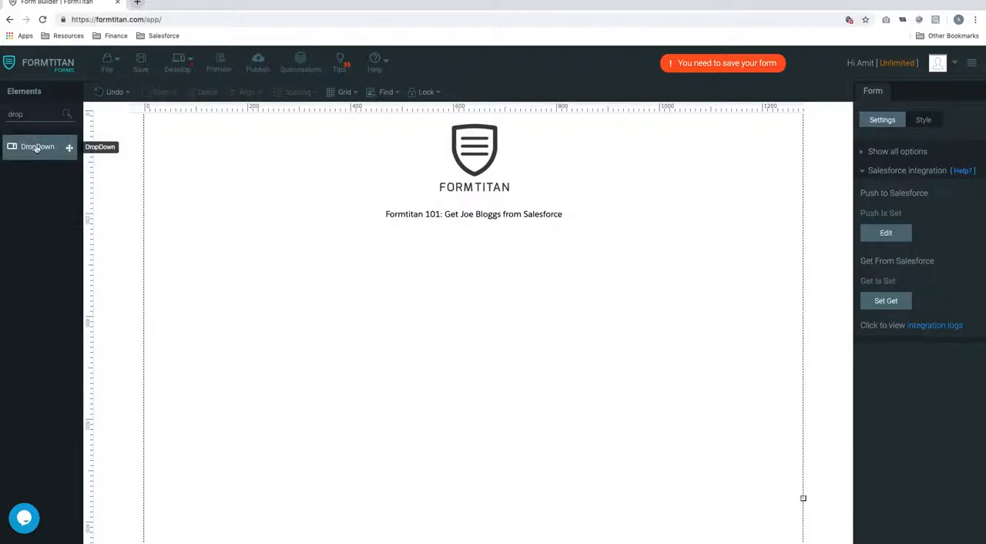
drag(147, 185, 573, 256)
Step: Remove the three default choices from the dropdown and turn off its Add Other option
click(970, 280)
click(971, 280)
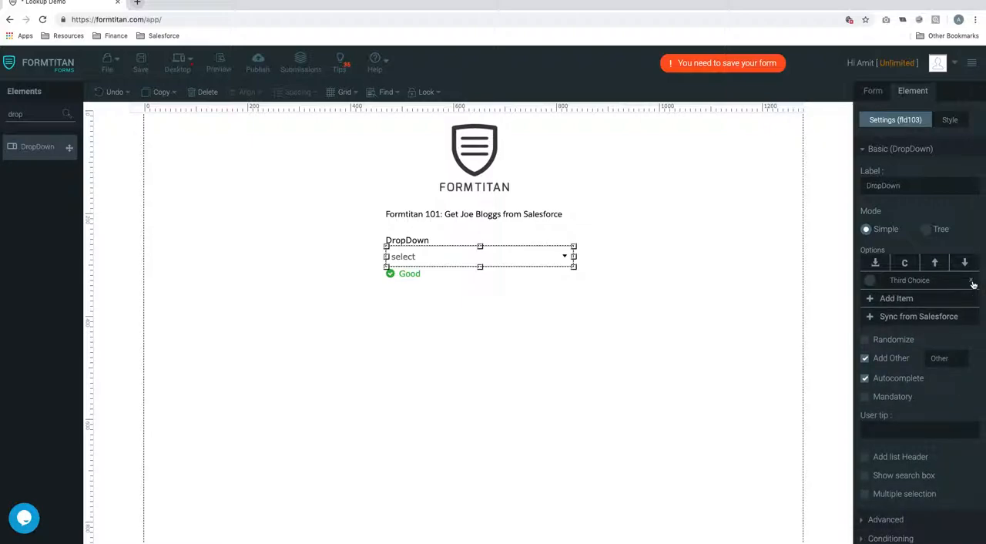
click(970, 281)
click(865, 340)
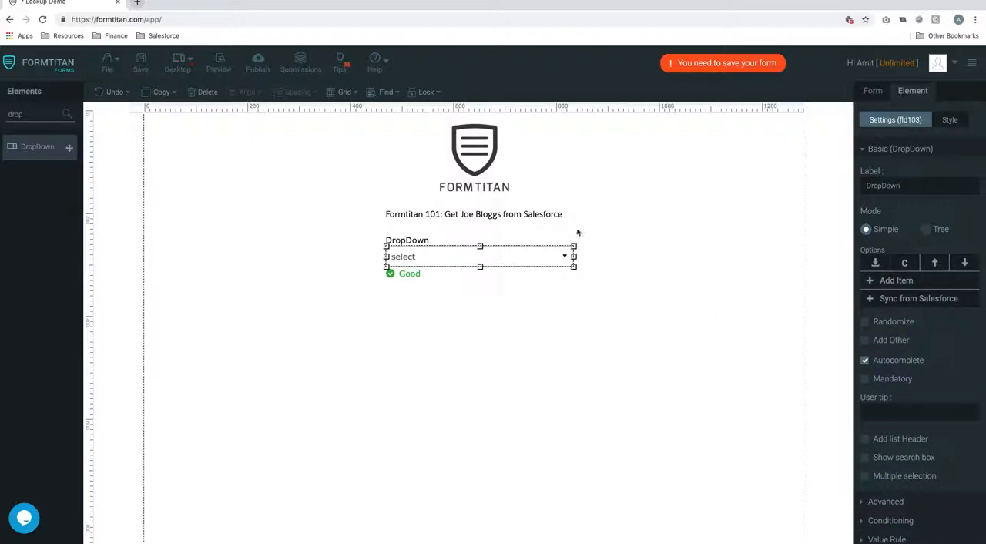
Step: Set the dropdown's label to "Contact:"
drag(906, 185, 830, 188)
text(Contact)
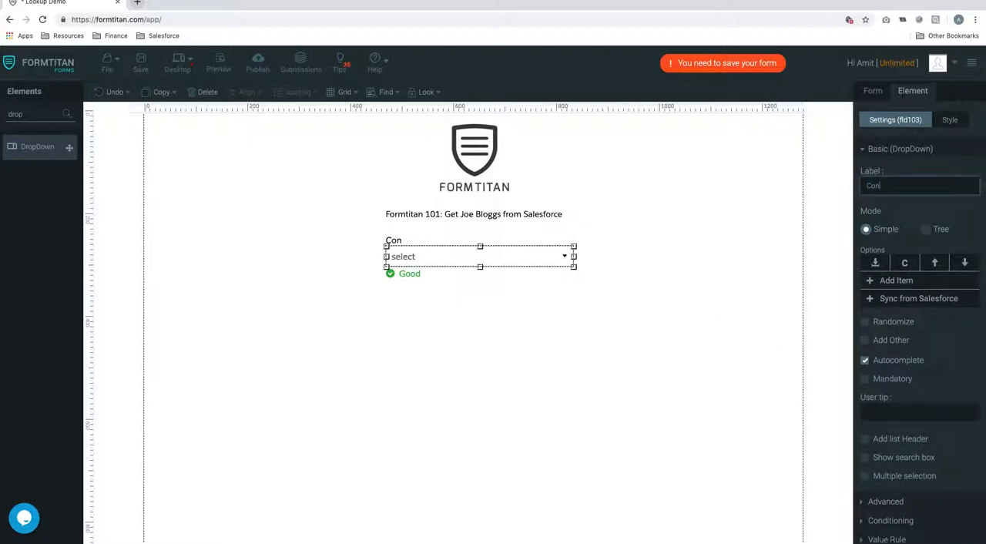
click(596, 347)
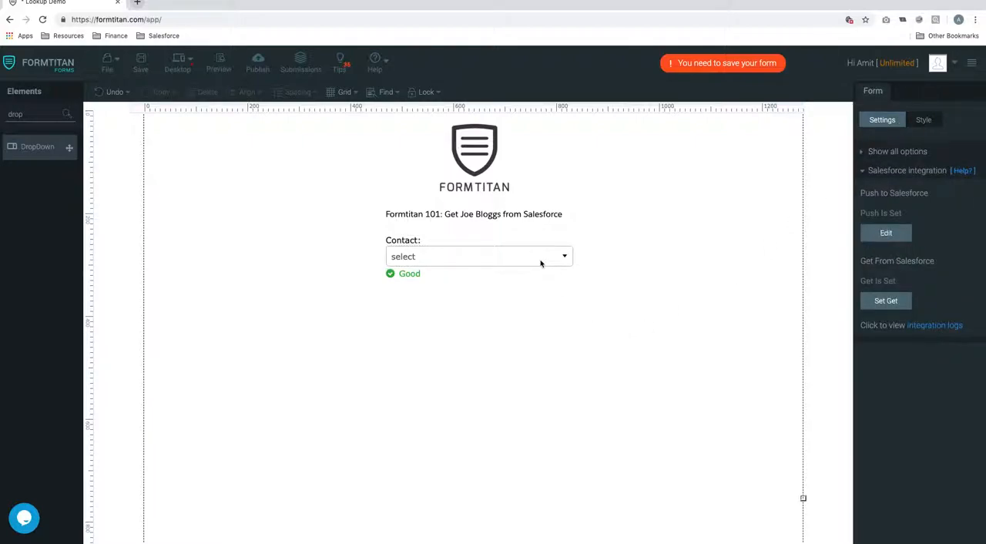
Step: Add a mapping object to the form's Get From Salesforce settings and select Contact as its Salesforce object
click(886, 301)
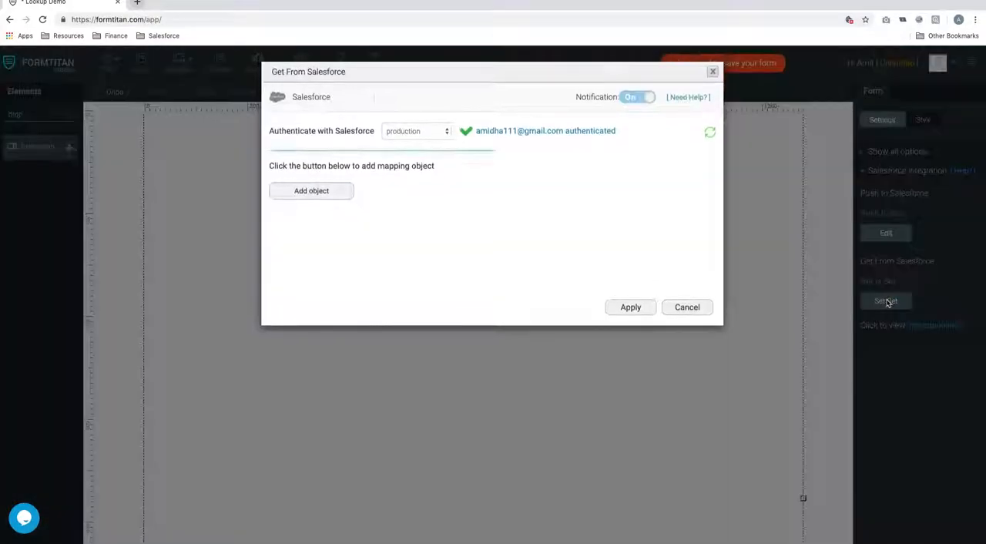
click(308, 192)
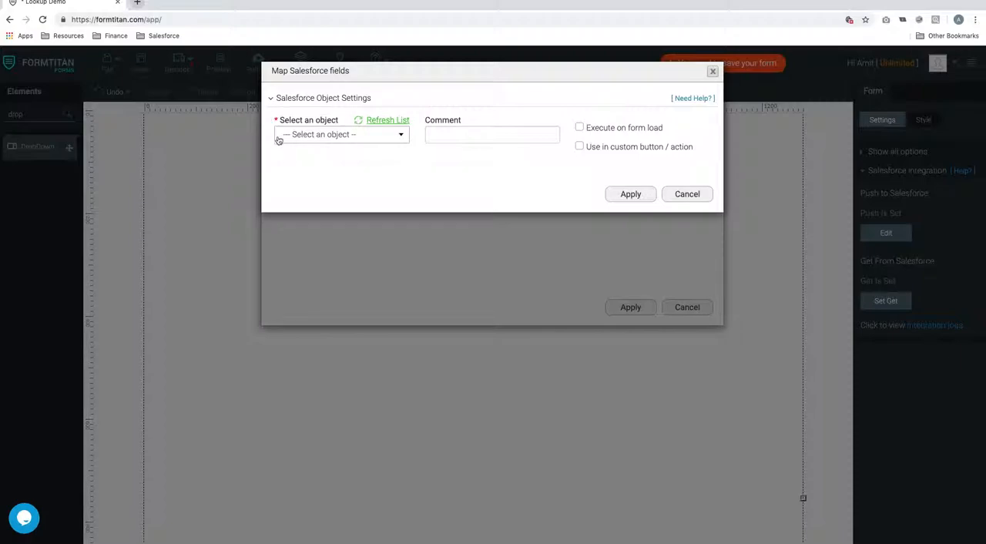
click(375, 140)
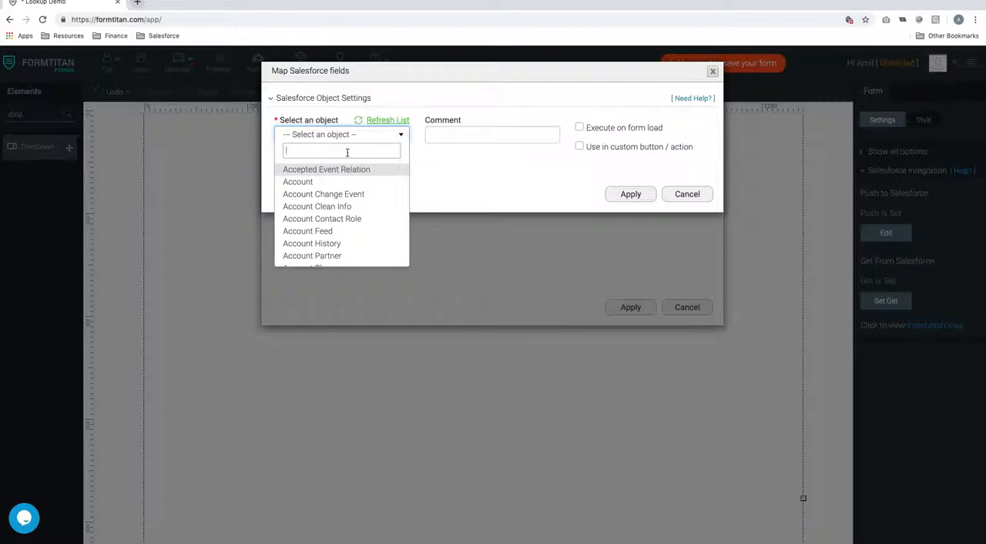
text(contac)
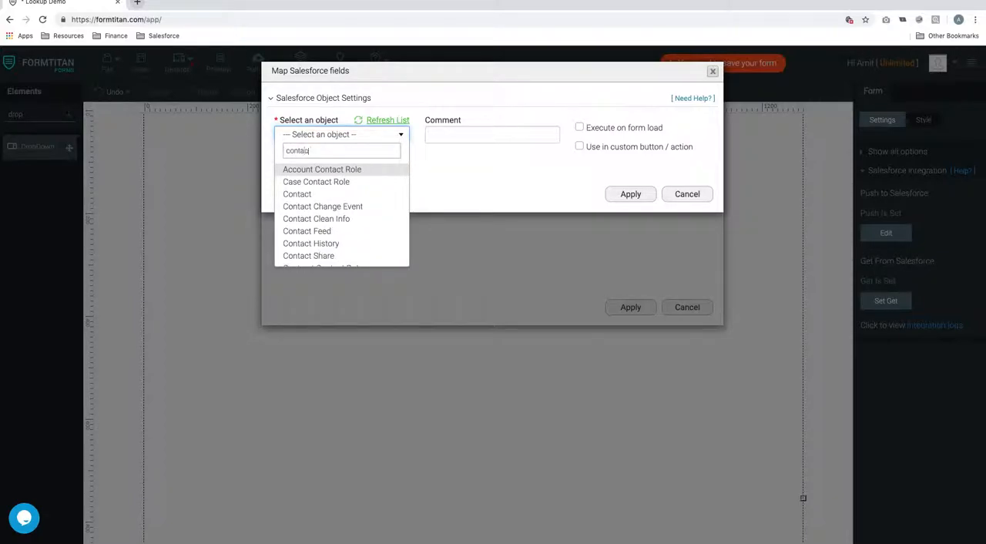
text(t)
click(304, 194)
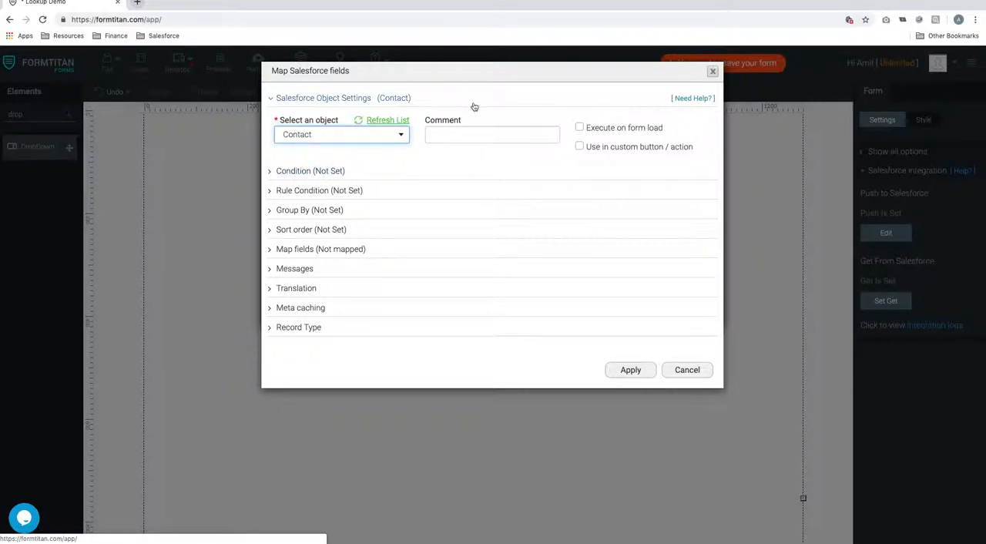
Step: Enable Execute on form load for the Contact mapping and look at its Condition settings
click(451, 135)
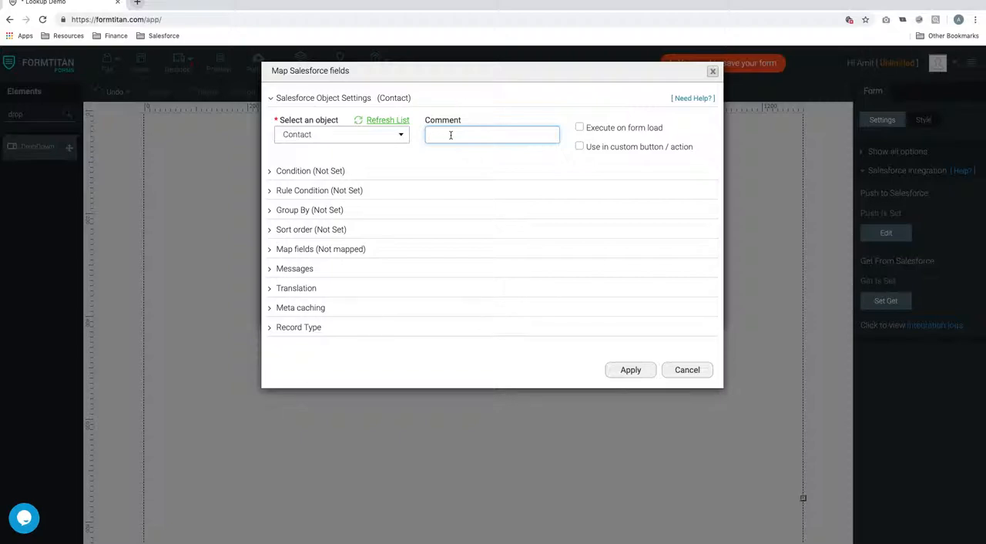
click(579, 128)
click(314, 163)
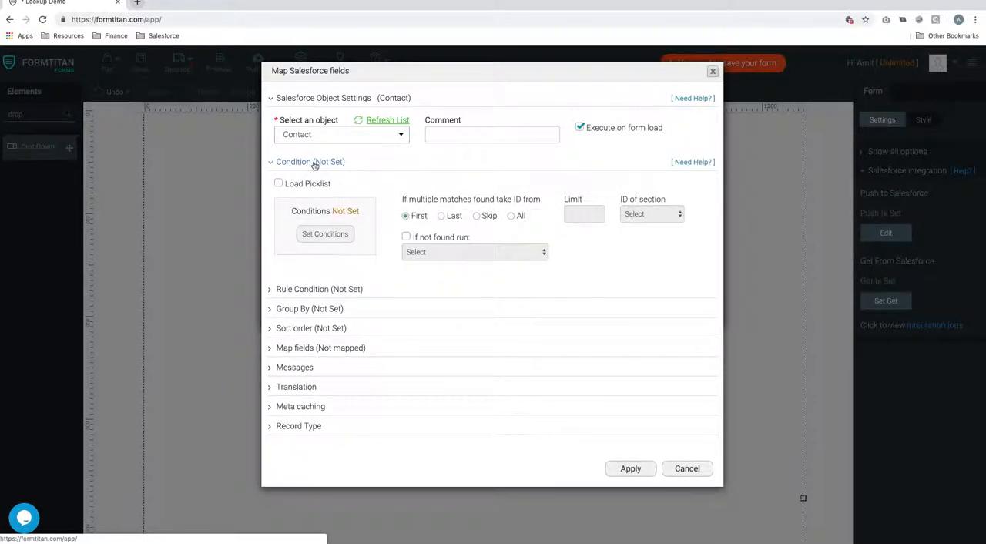
click(315, 163)
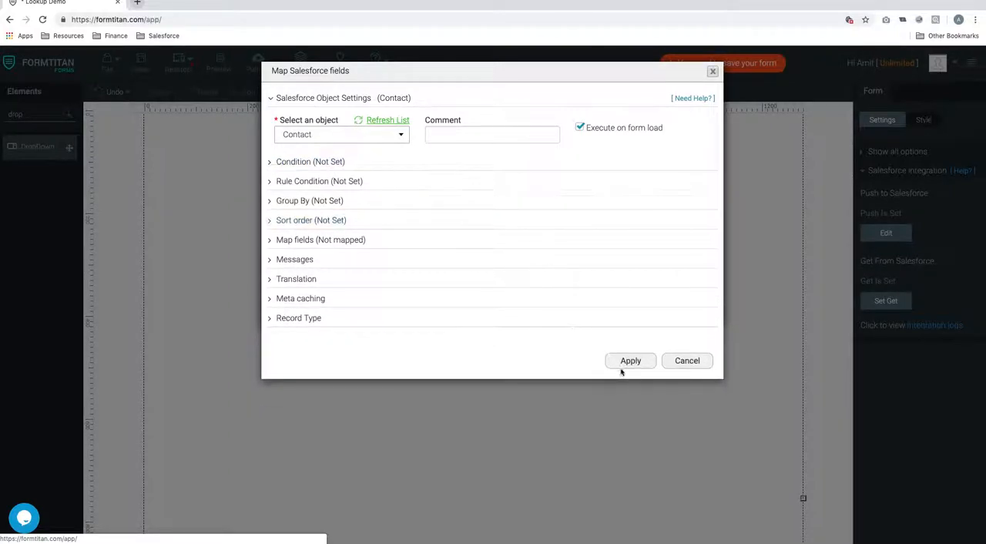
Step: Comment the Contact mapping with "Get all contacts where name is" plus the sample contact's full name, and apply the mapping
click(465, 131)
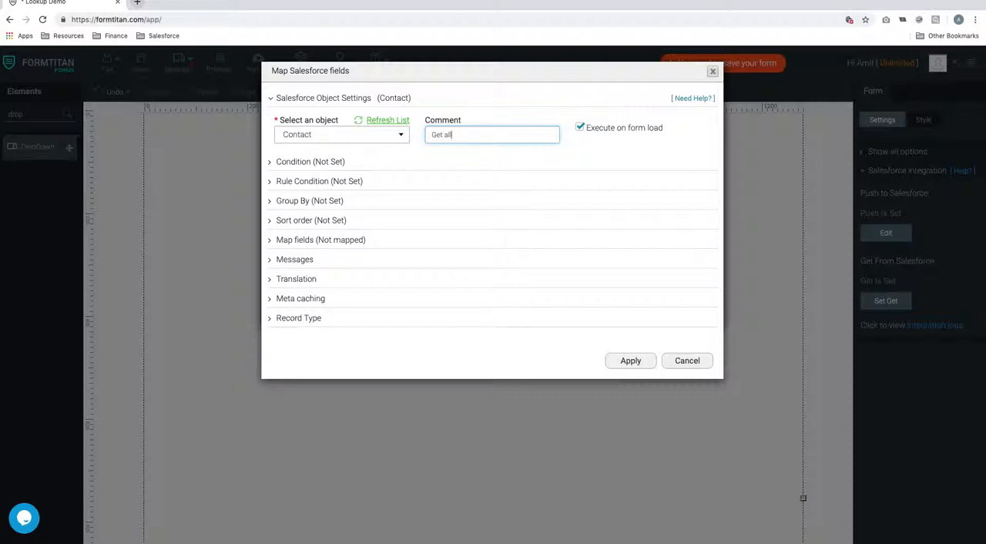
text(Get all contacts where name is Joe Bloggs)
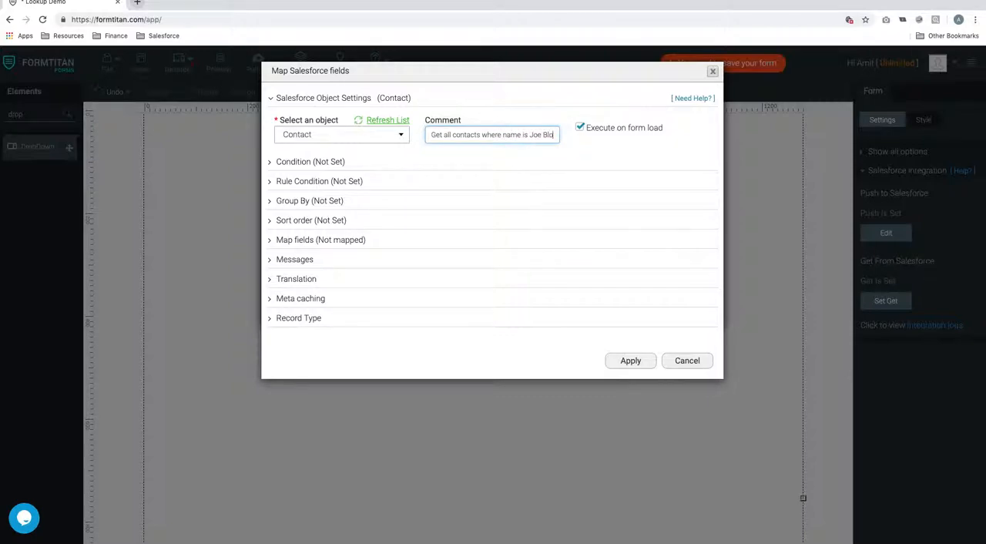
click(644, 361)
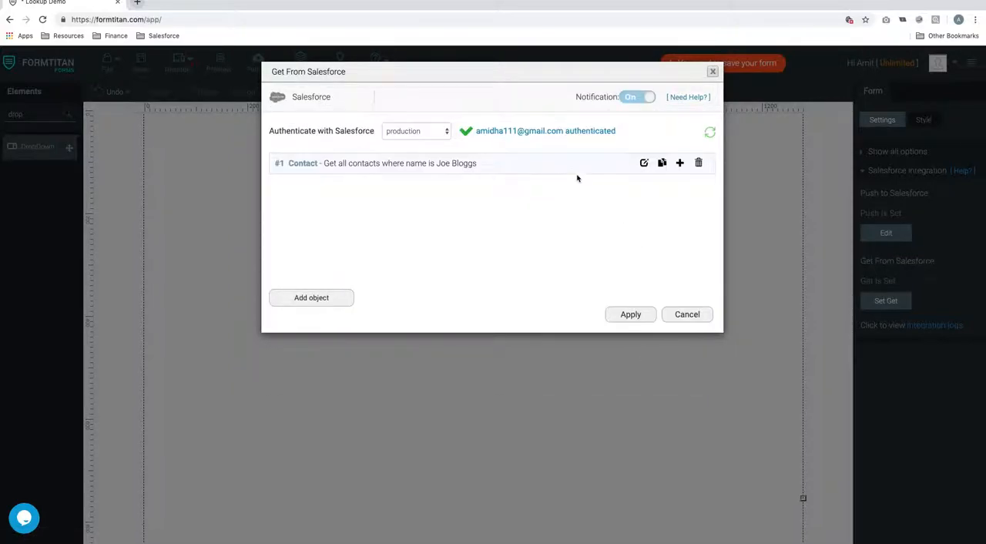
Step: Duplicate the Contact mapping object four times and delete the copies, keeping only the first one
click(663, 163)
click(662, 164)
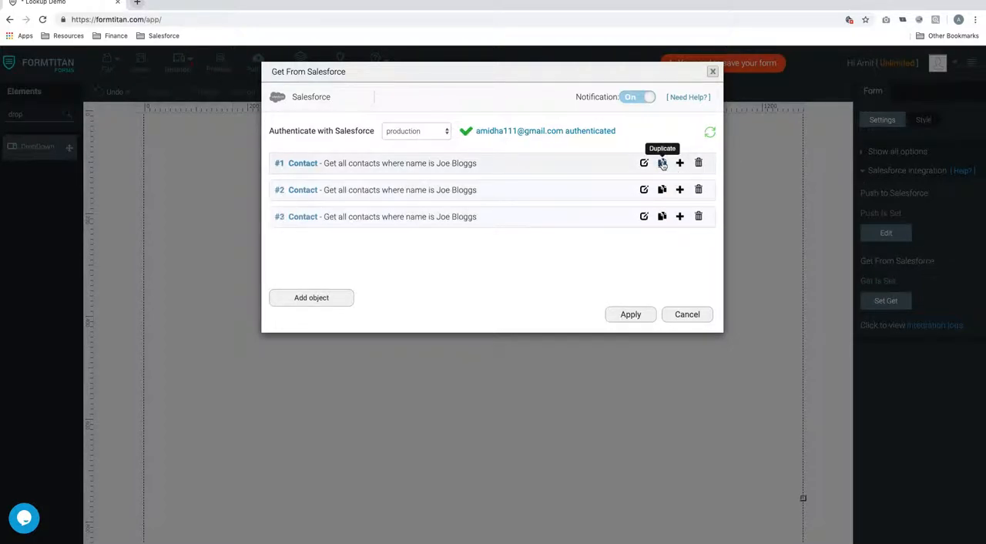
click(663, 163)
click(662, 163)
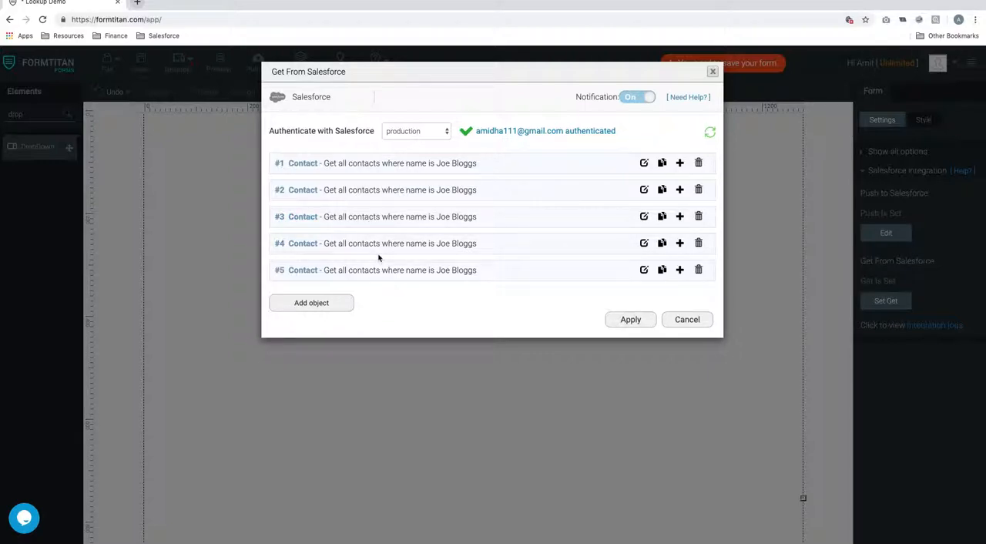
click(699, 191)
click(699, 190)
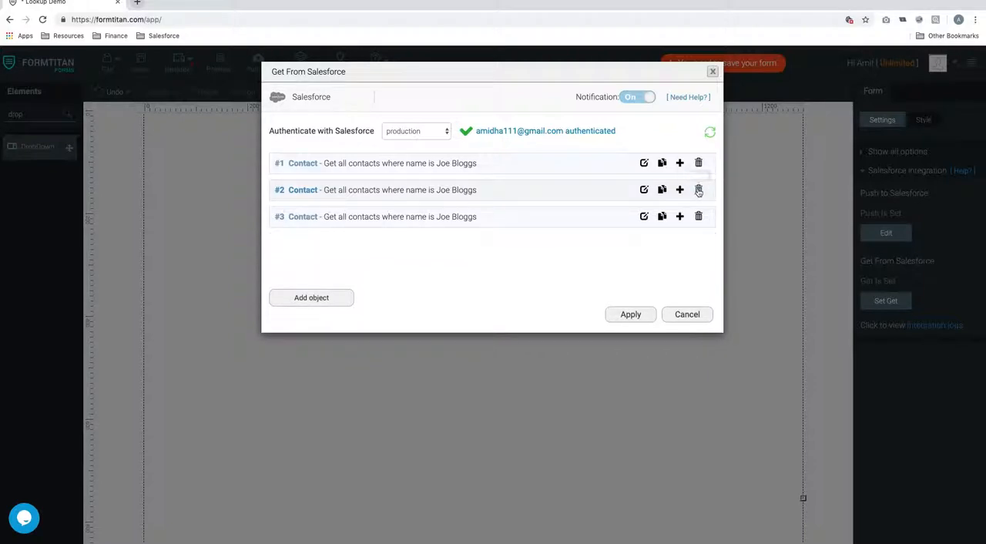
click(699, 190)
click(699, 190)
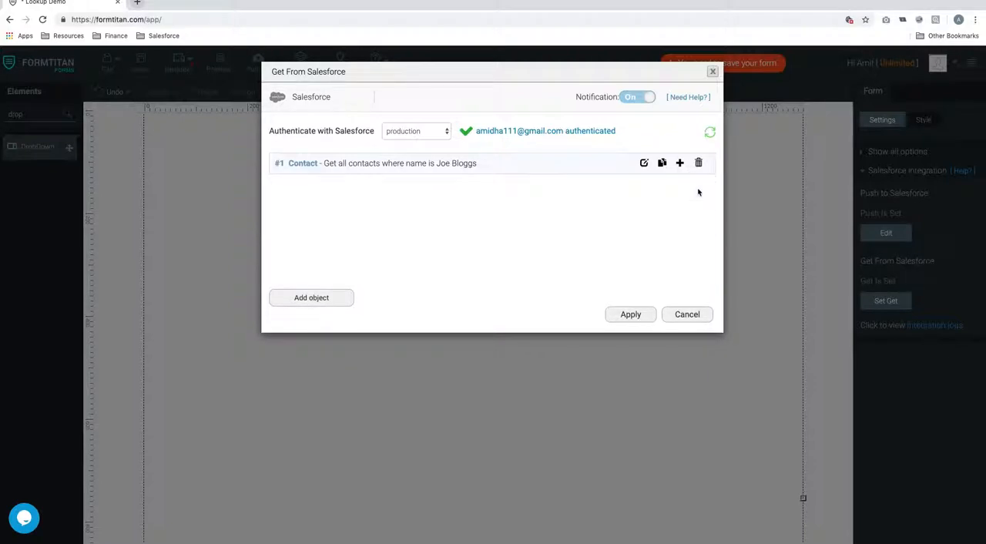
Step: Reopen the Contact mapping for editing, review its comment, and switch Execute on form load off and back on
click(645, 163)
drag(431, 134, 532, 141)
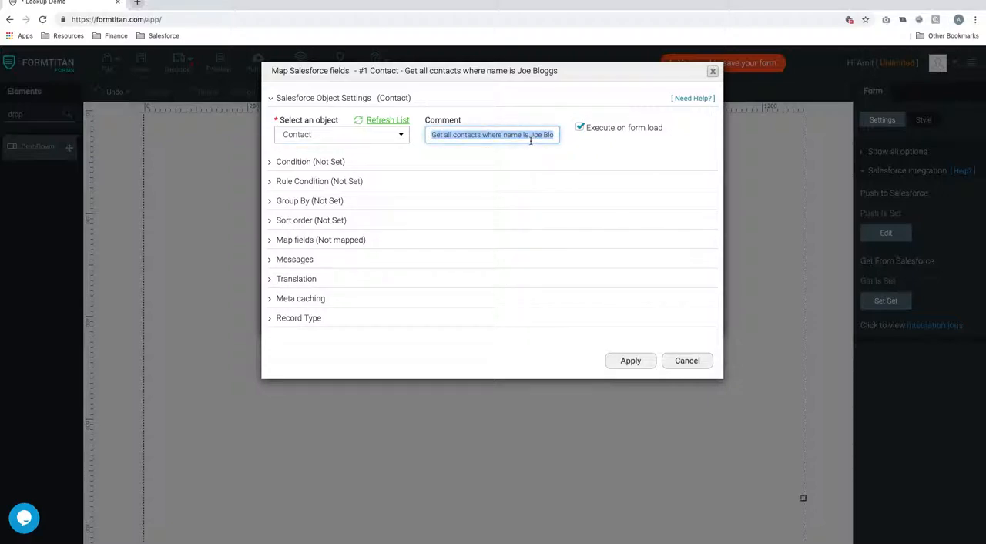
click(503, 136)
drag(483, 134, 557, 135)
click(580, 127)
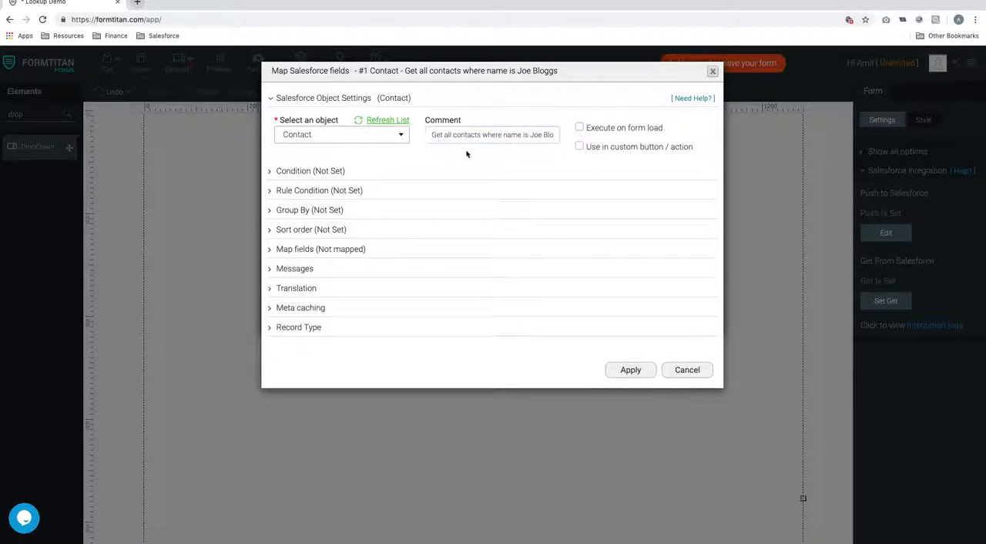
click(580, 128)
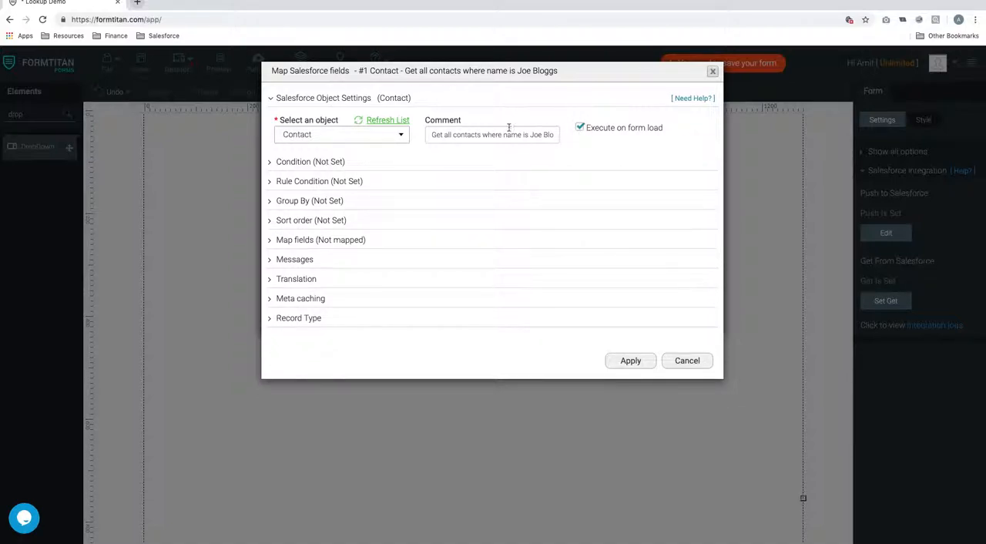
Step: Start a condition for the Contact mapping using the CRM field Full Name and the Equals operator
click(323, 161)
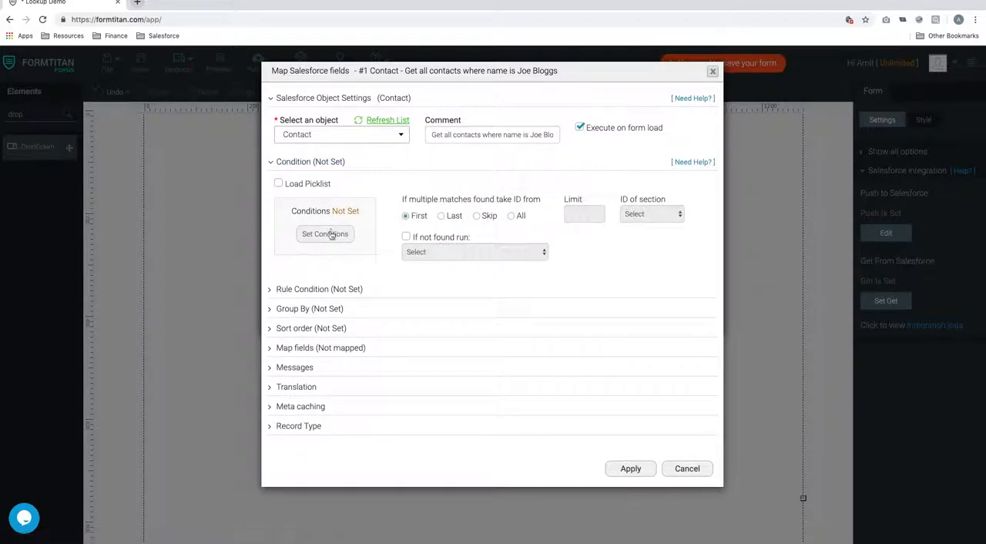
click(331, 233)
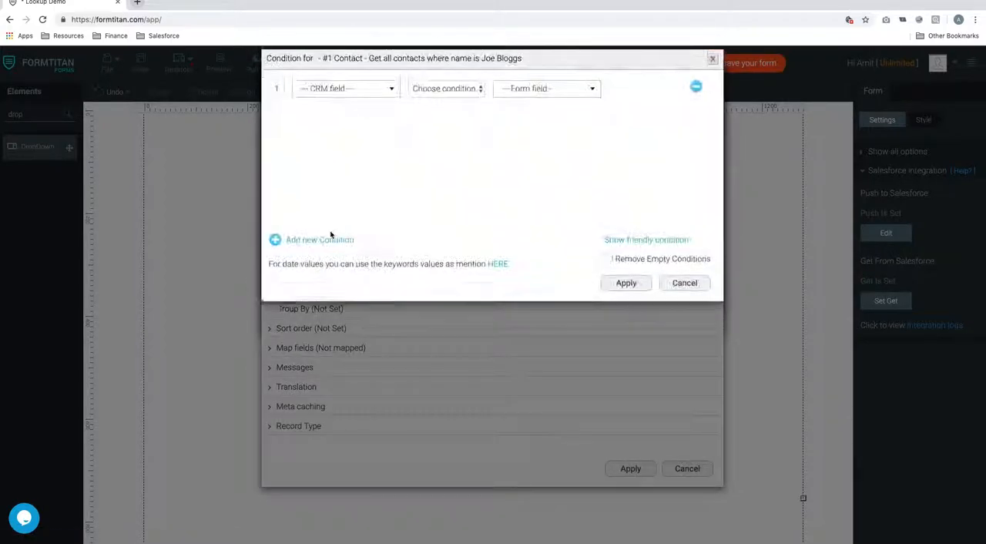
click(383, 103)
text(full)
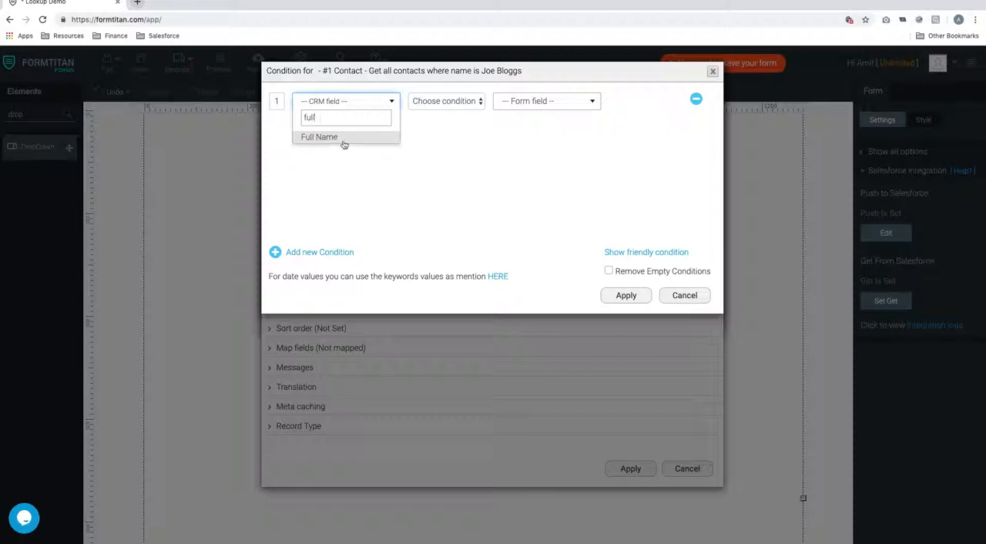
click(344, 138)
click(448, 101)
click(444, 113)
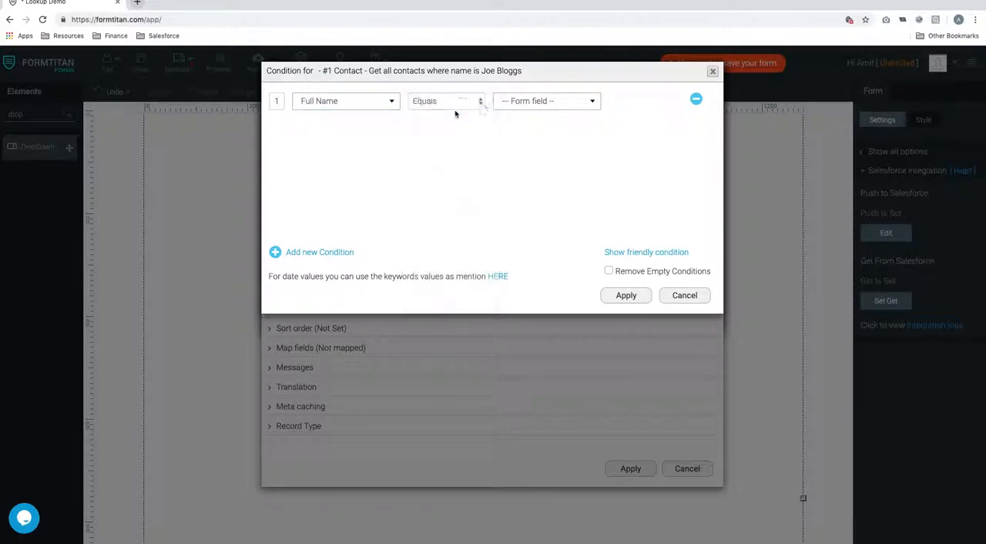
Step: Compare the condition against an Other value containing the sample contact's full name and apply it
click(532, 101)
click(529, 163)
click(533, 123)
text(Joe B)
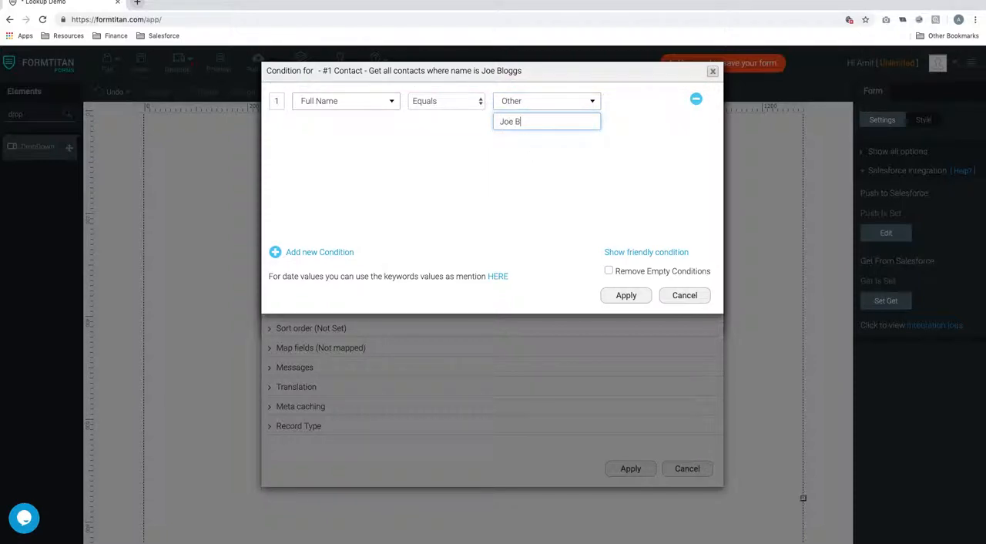
text(loggs)
click(633, 298)
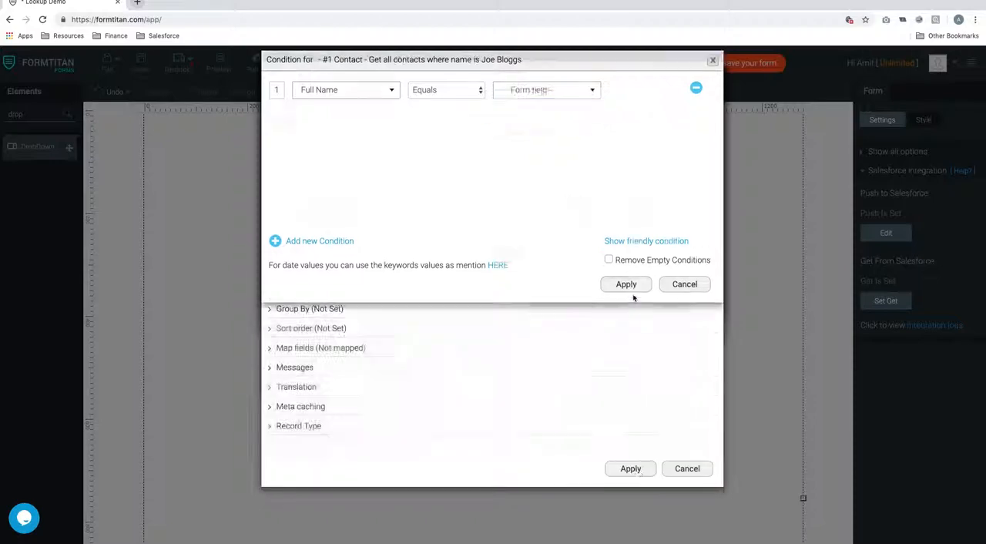
Step: Map the form's Contact field (fld103) to the Salesforce field Full Name and apply the mapping
click(322, 348)
click(325, 401)
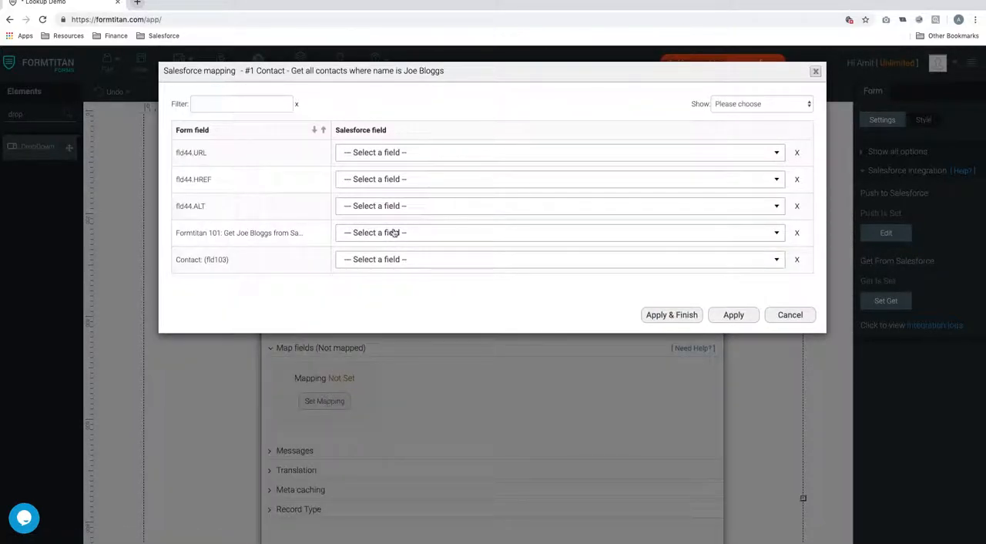
click(385, 262)
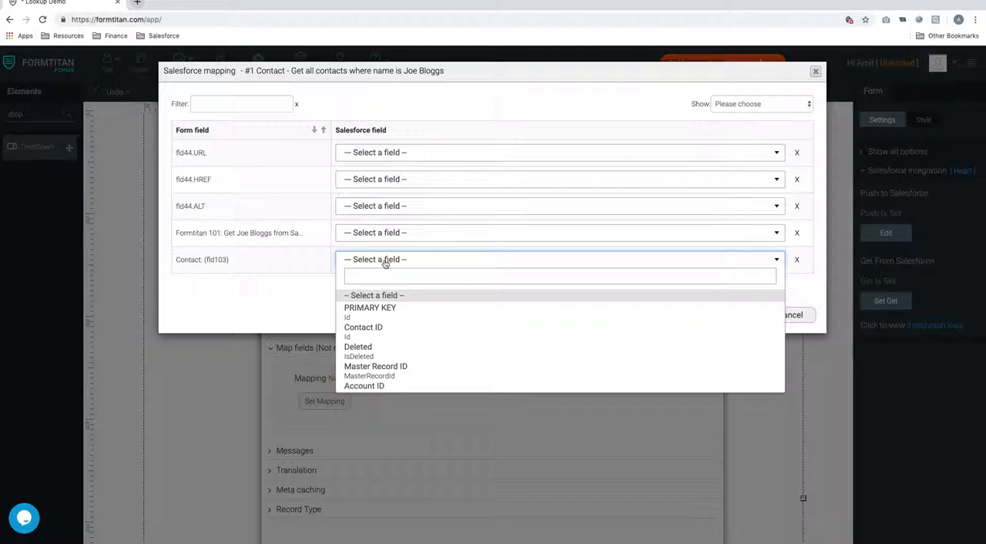
text(full)
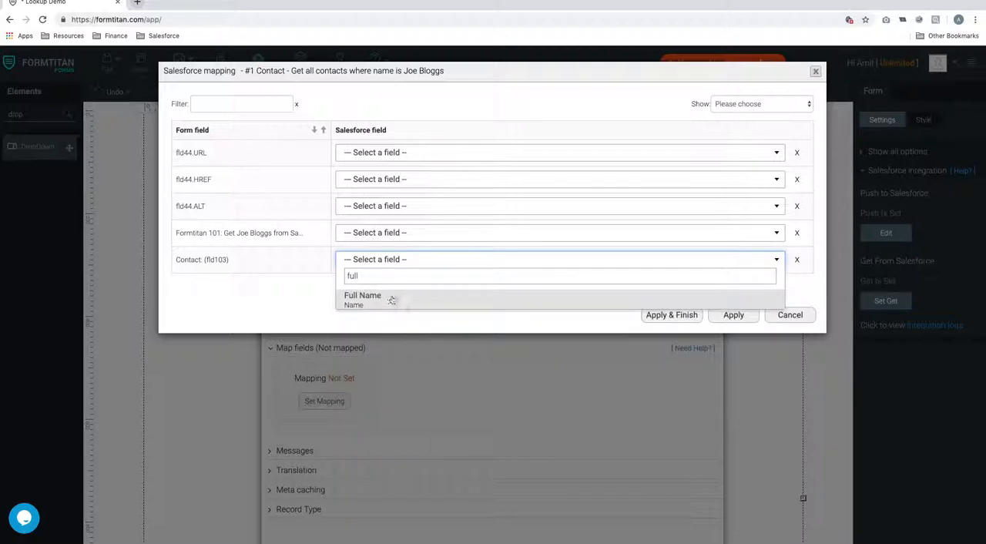
click(391, 301)
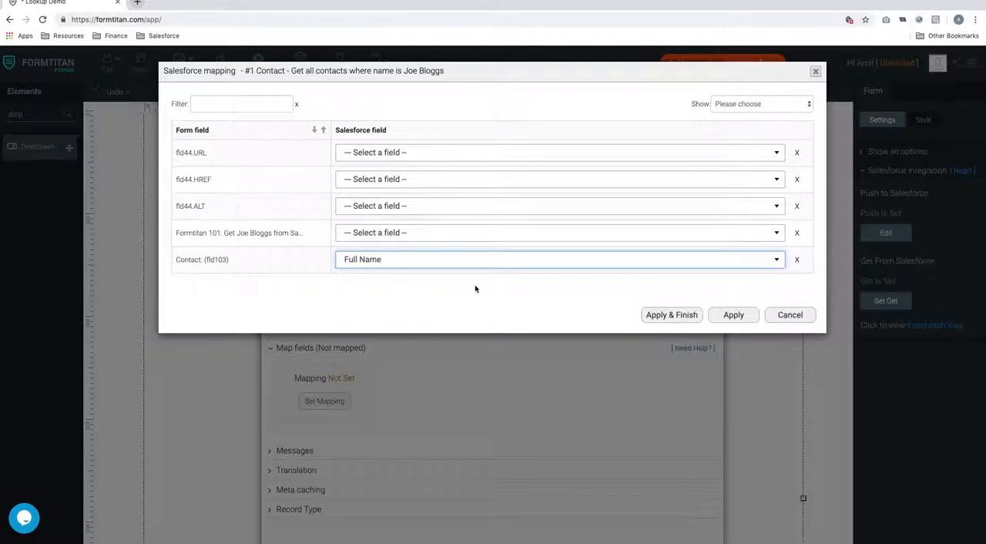
click(718, 319)
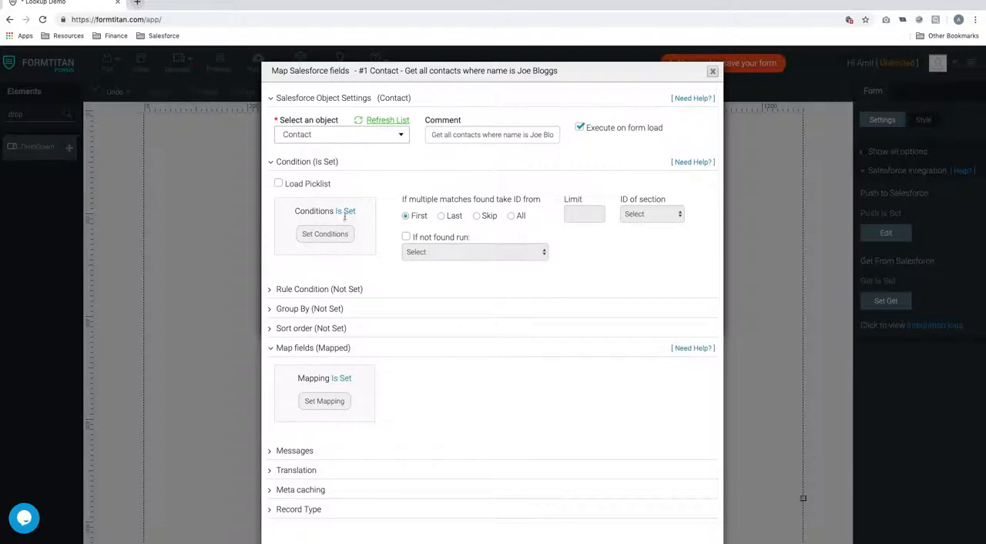
Step: Recheck the Contact condition, apply the Contact object with the Get From Salesforce settings, and save the form
click(325, 234)
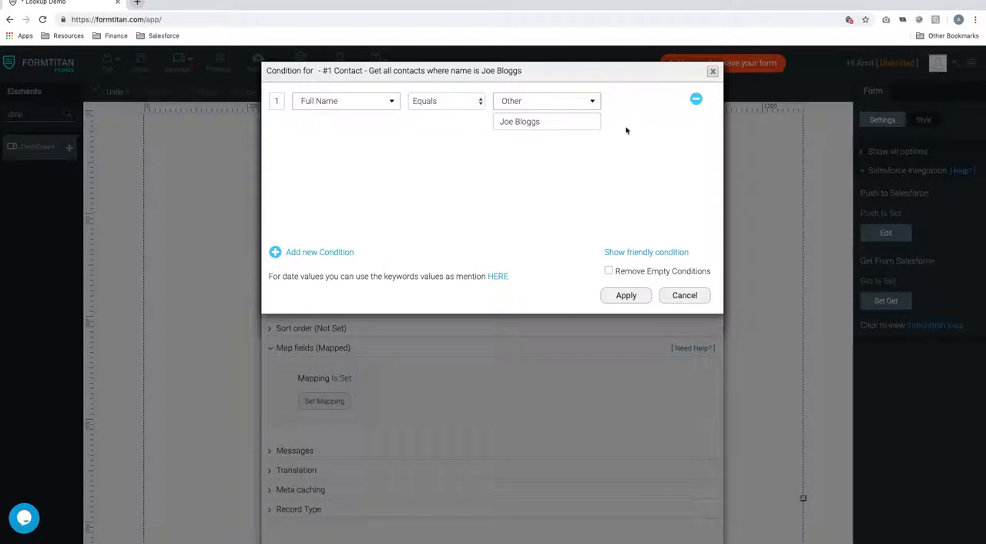
click(626, 295)
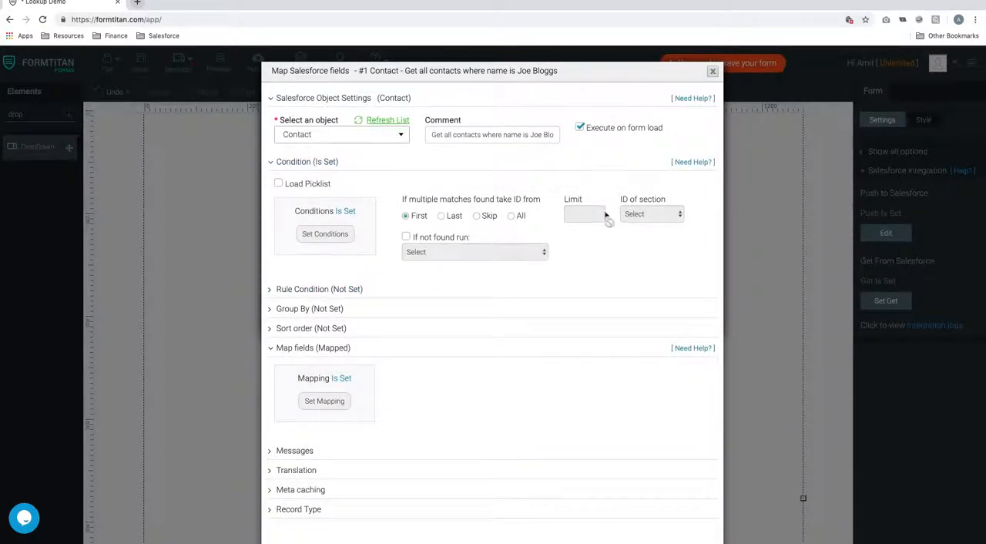
scroll(605, 219, down, 1)
click(633, 508)
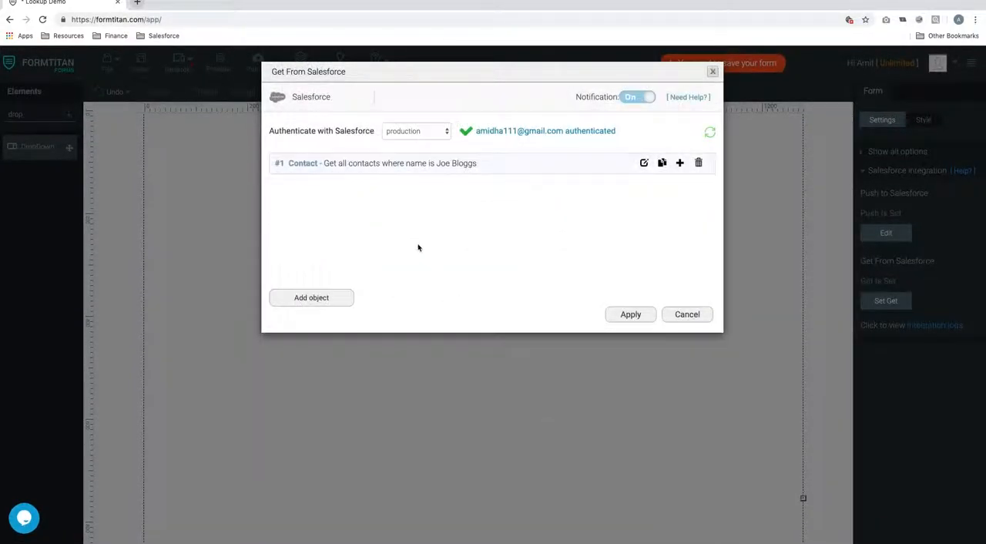
click(652, 314)
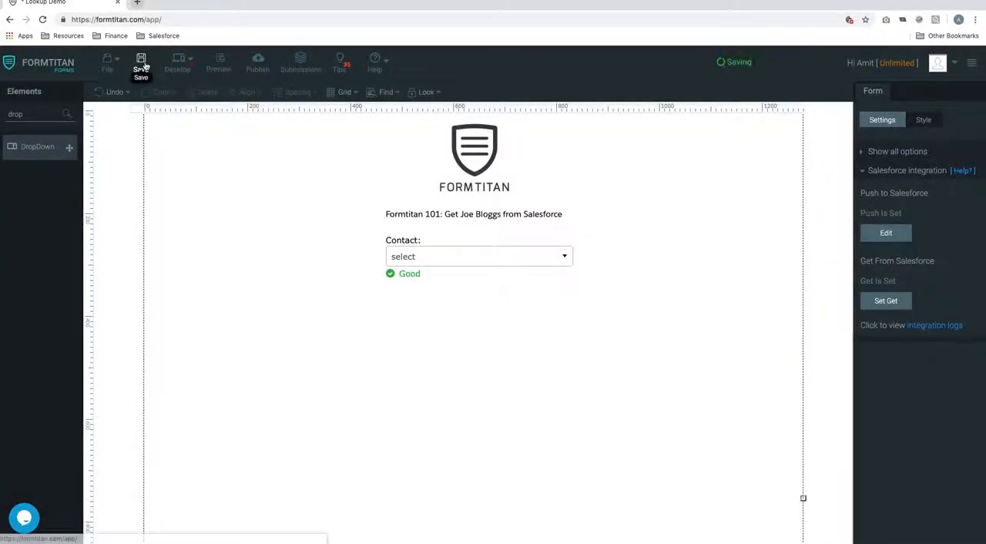
Step: Preview the form, check the options in its Contact dropdown, and return to the form builder
click(221, 63)
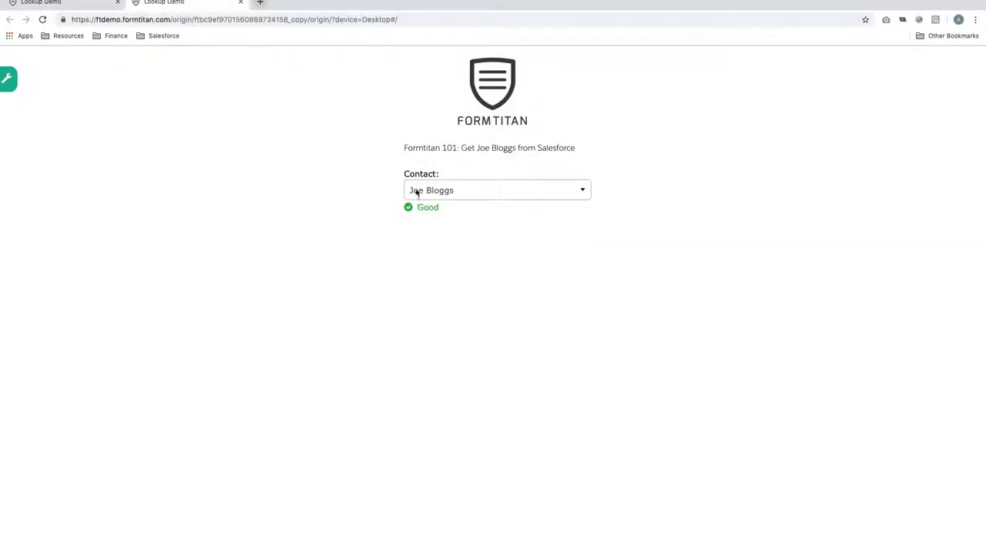
click(496, 193)
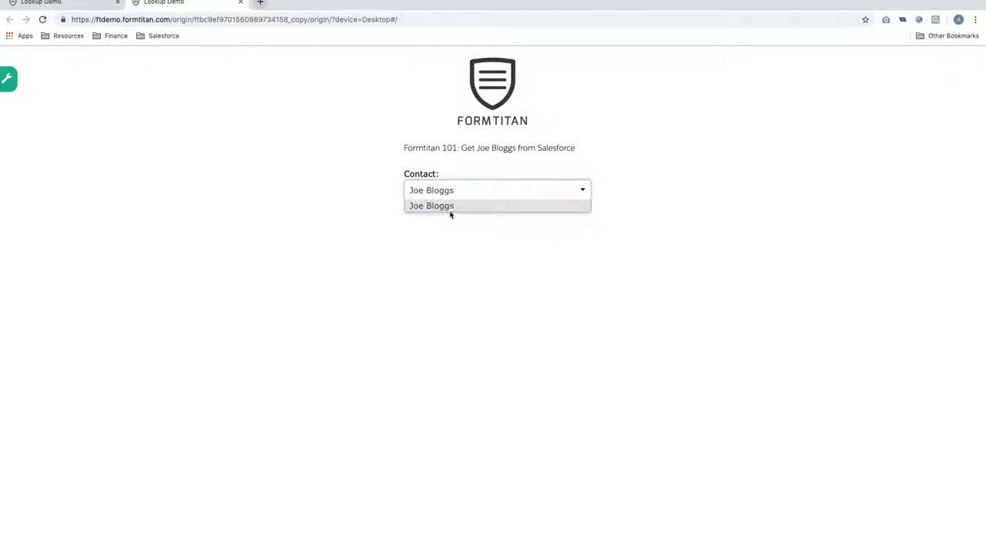
click(66, 3)
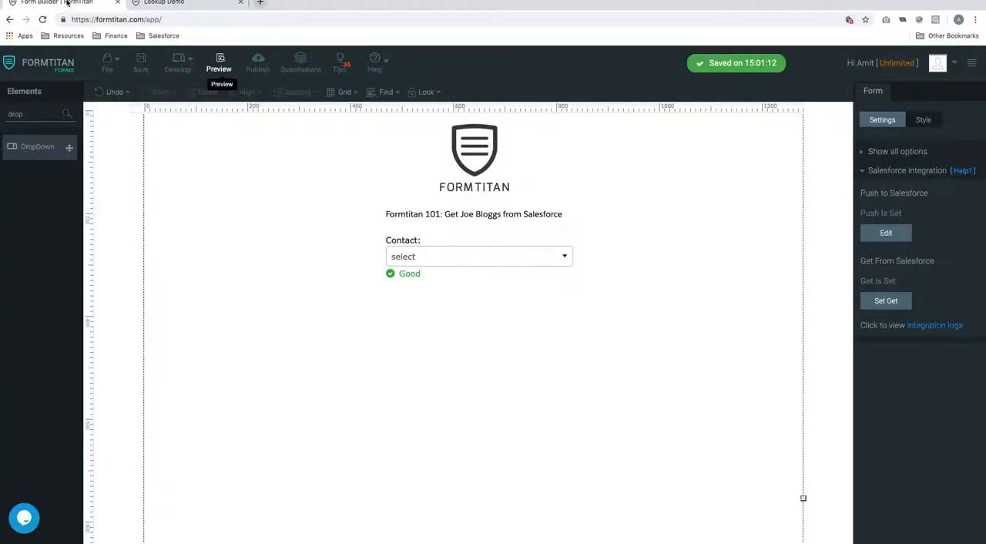
Step: Reopen the Contact object in Get From Salesforce and switch it from Execute on form load to Use in custom button / action
click(888, 303)
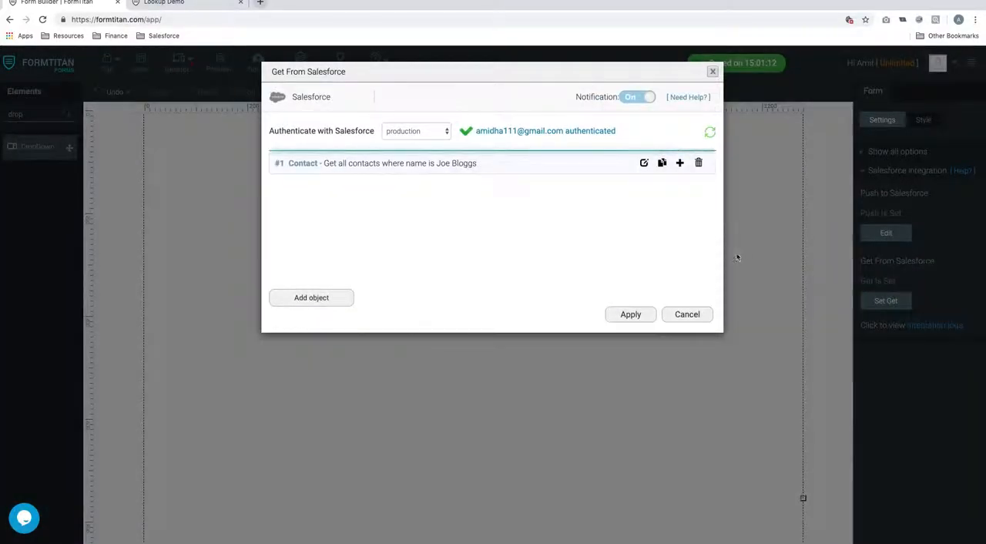
click(643, 162)
click(580, 128)
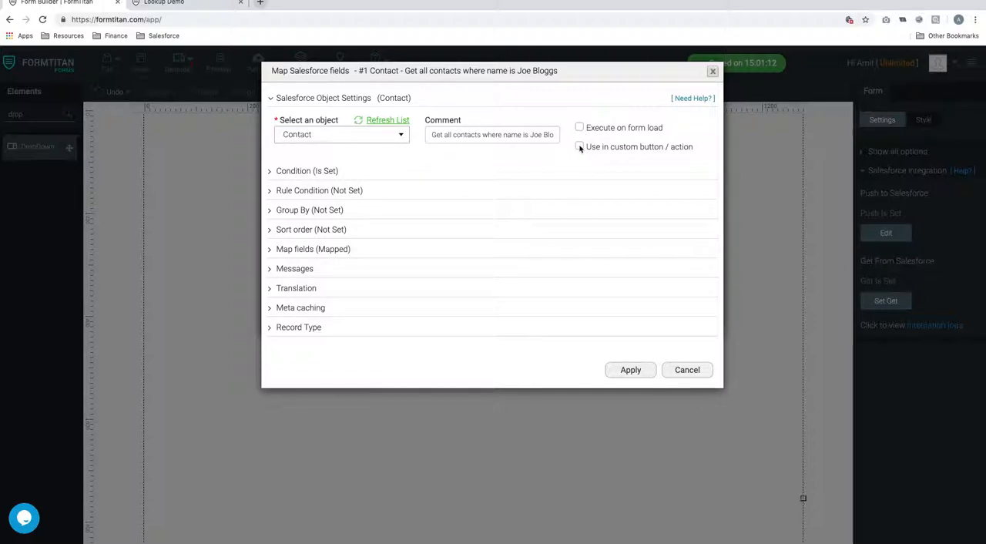
click(579, 146)
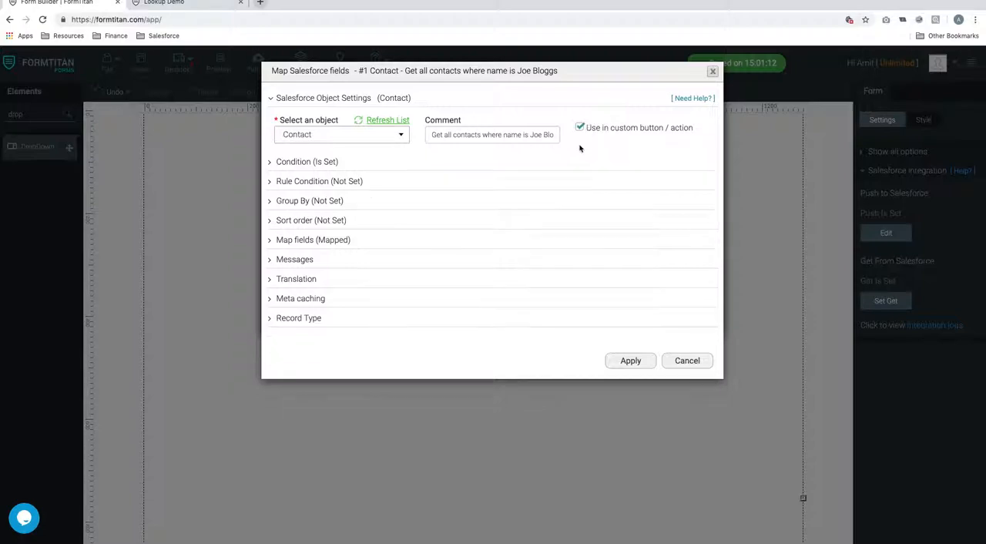
Step: Review the Contact object's condition and apply the updated Get From Salesforce settings
click(318, 161)
click(334, 232)
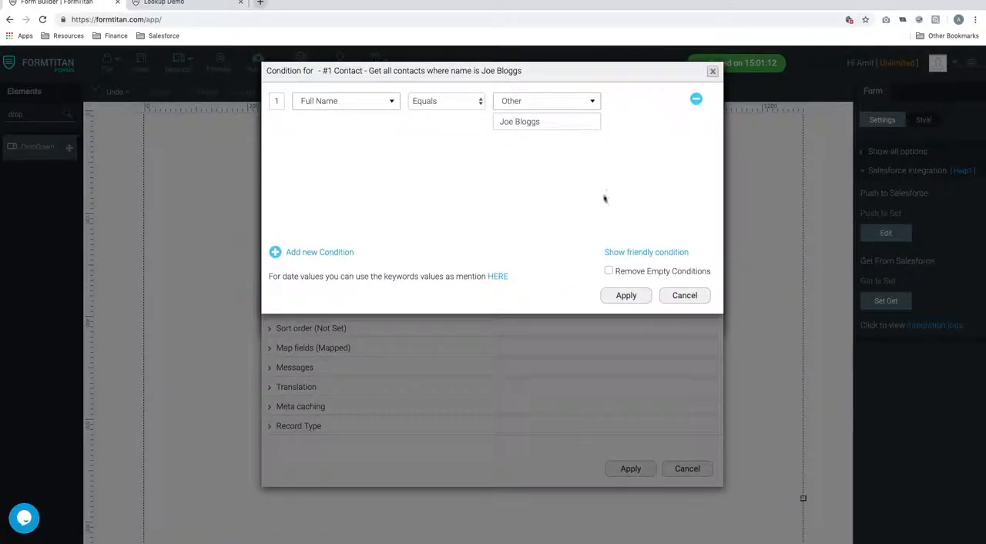
click(626, 295)
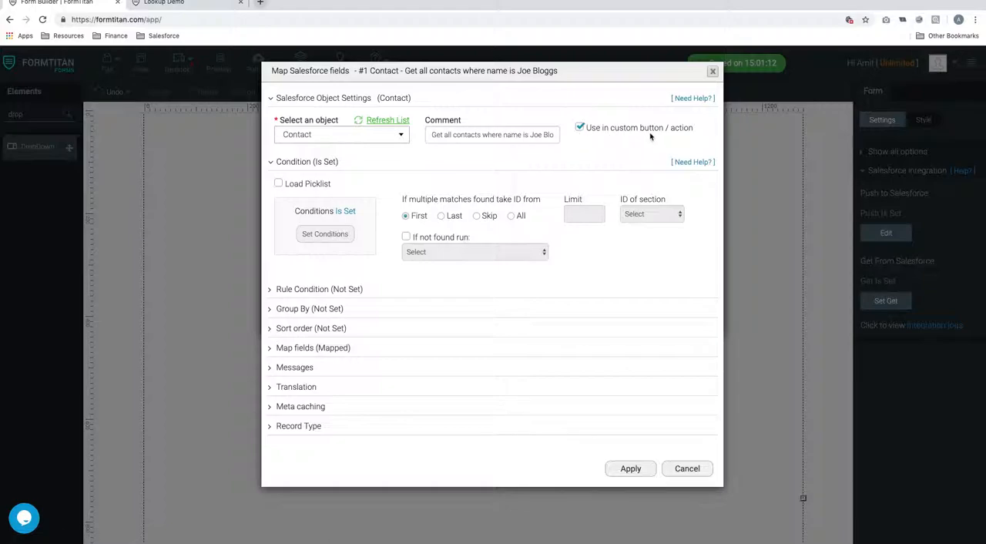
click(630, 470)
click(636, 316)
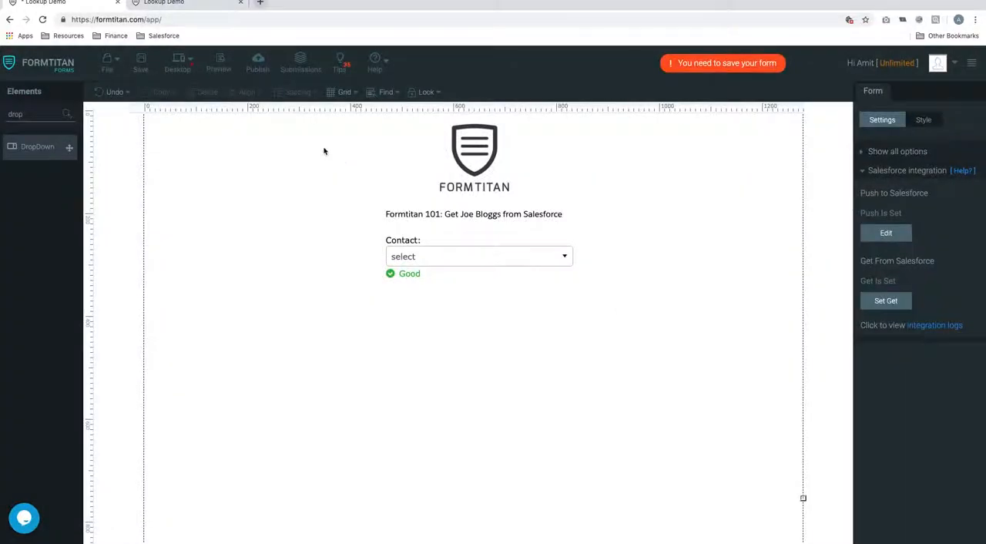
Step: Add a Button element below the Contact dropdown and dismiss its Salesforce action setup
double_click(21, 114)
text(button)
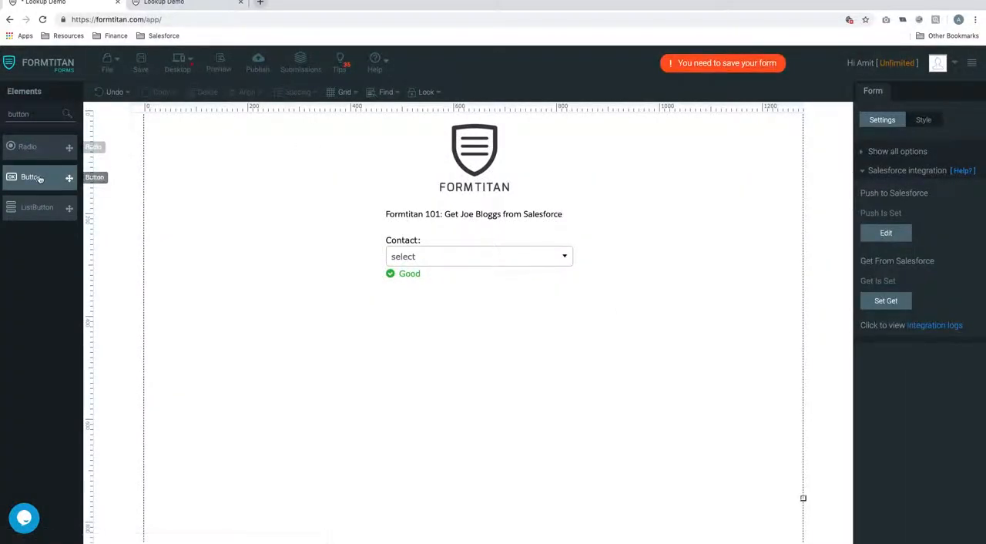
drag(48, 180, 455, 327)
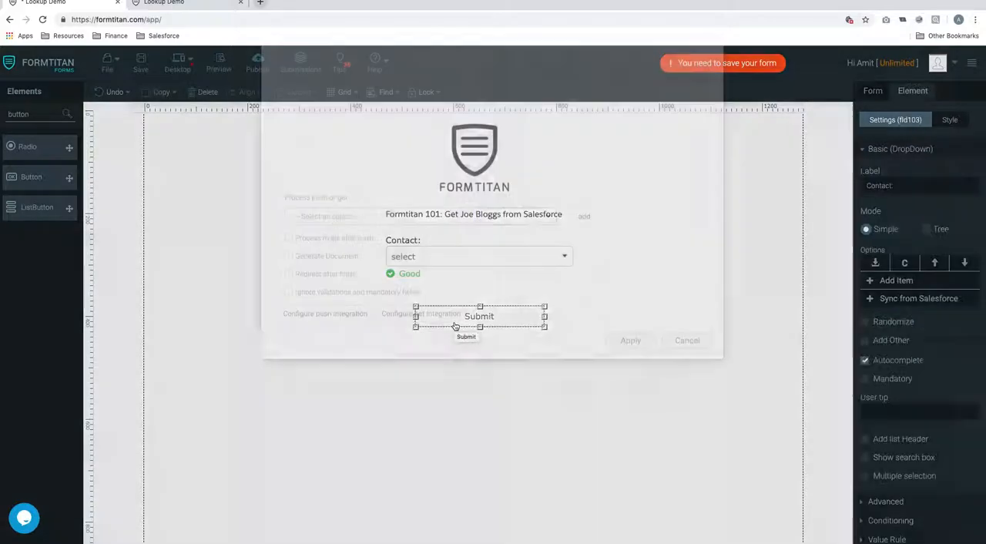
click(706, 445)
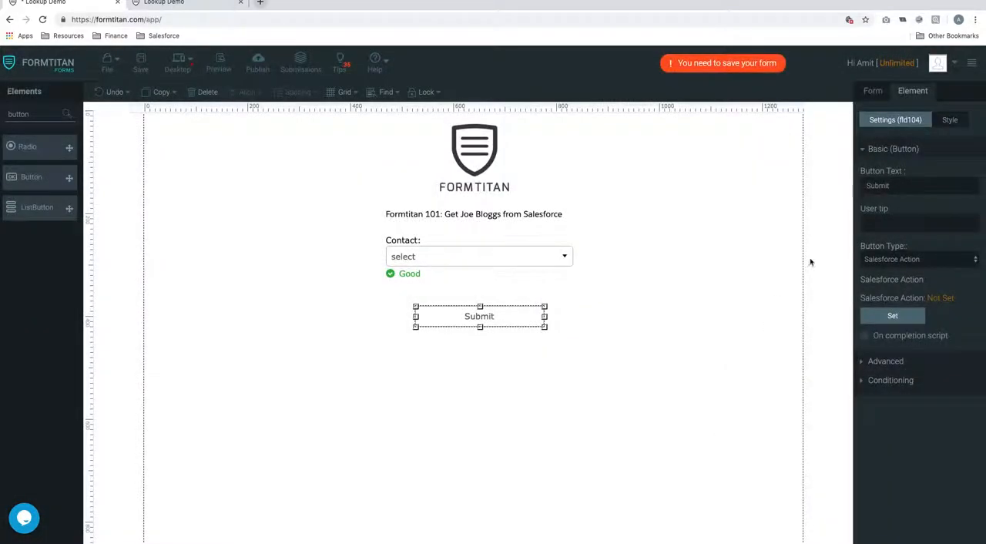
Step: Set the new button's text to "Get" followed by the sample contact's full name
double_click(906, 186)
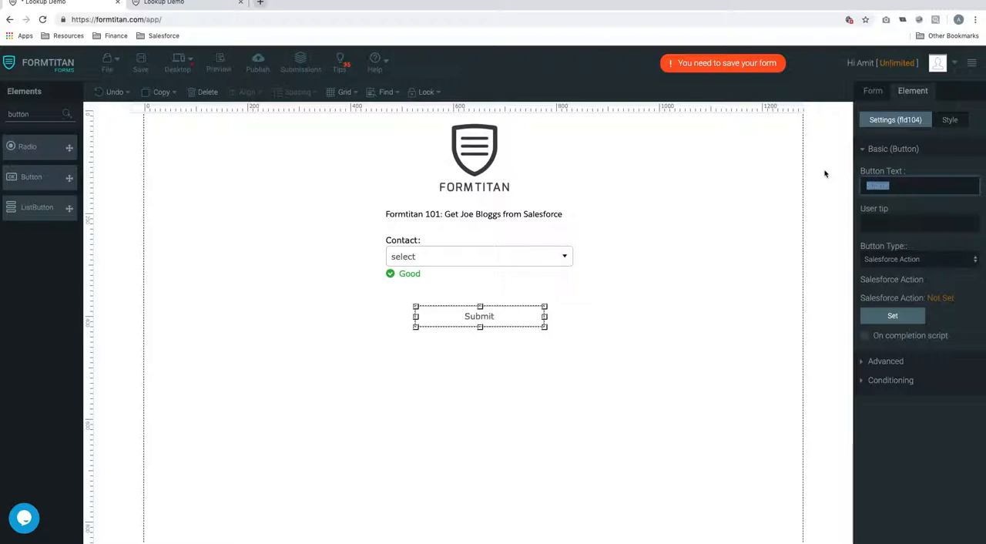
text(Get Joe Bloggs)
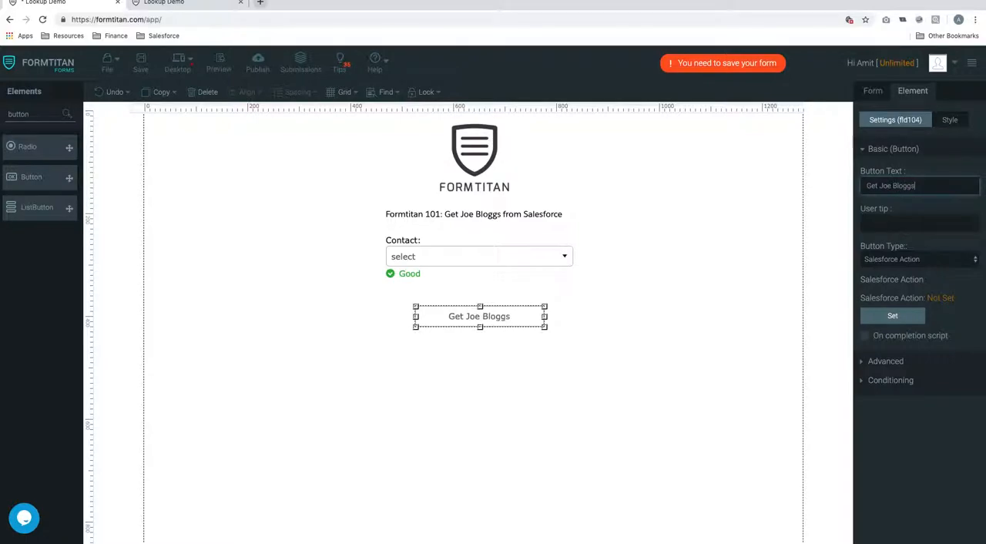
click(661, 290)
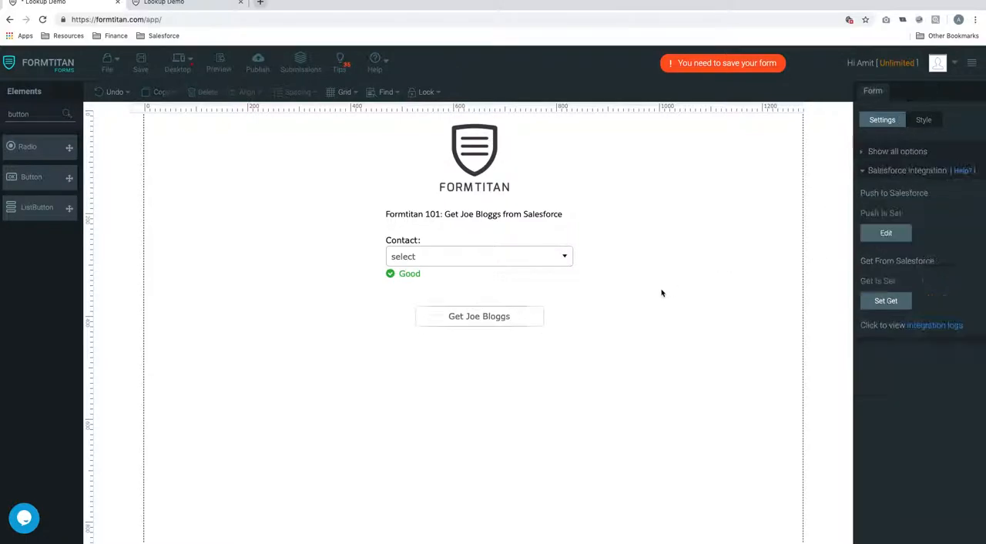
Step: Keep the button type as Salesforce Action, add the Contact (get) object as its action, and apply it
click(536, 316)
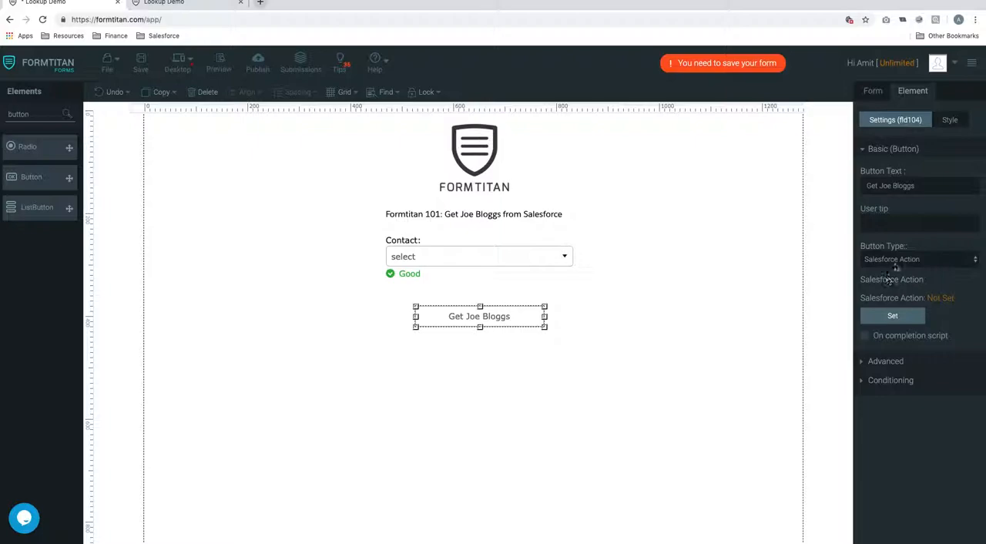
click(906, 258)
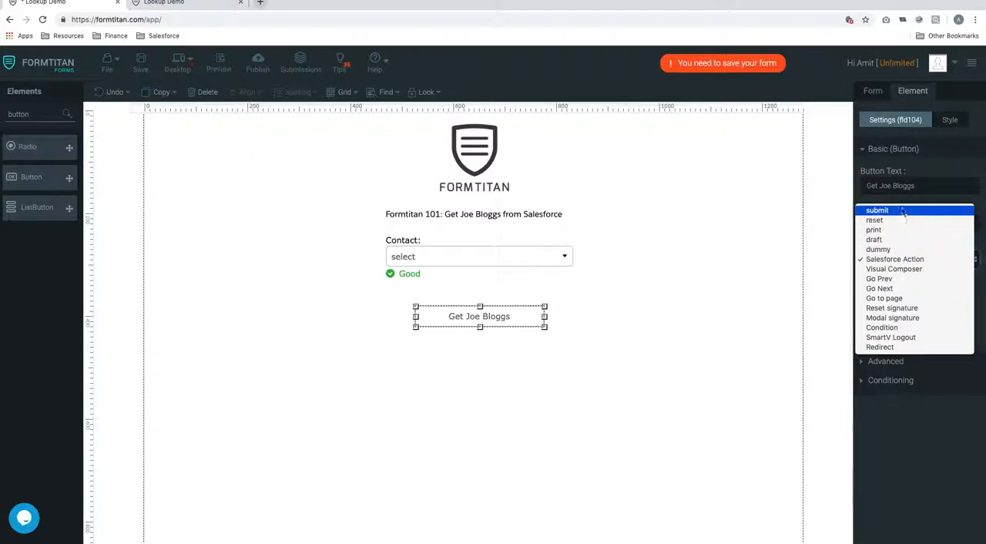
click(932, 260)
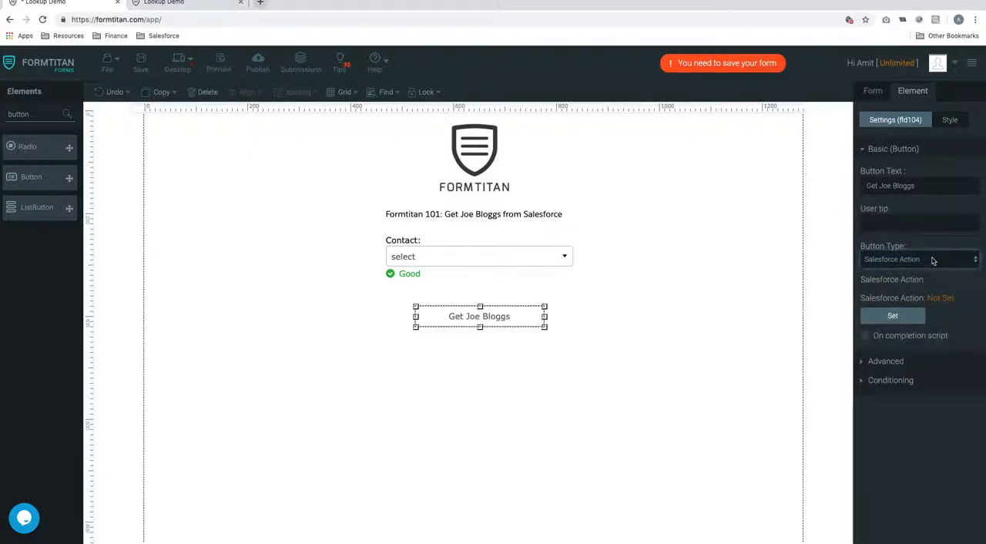
click(909, 317)
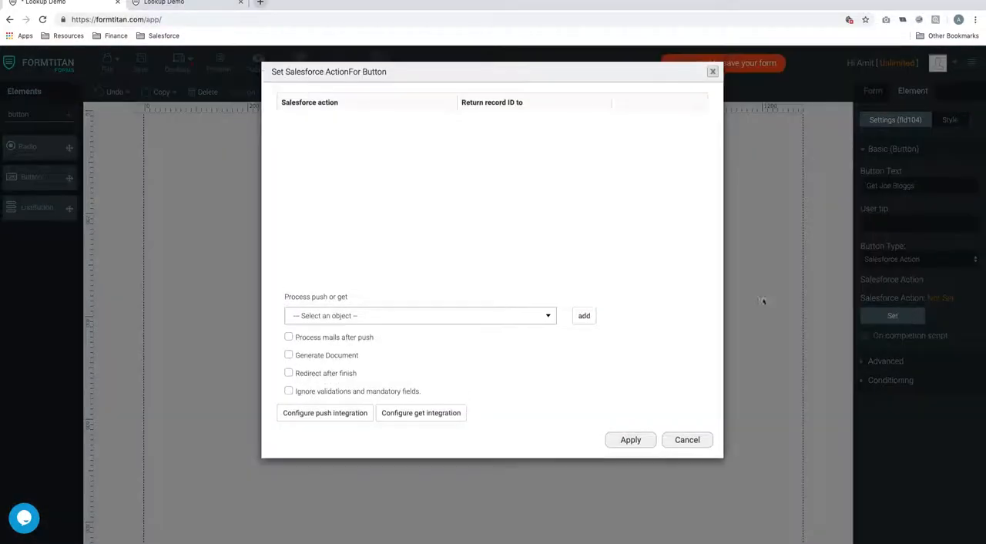
click(478, 317)
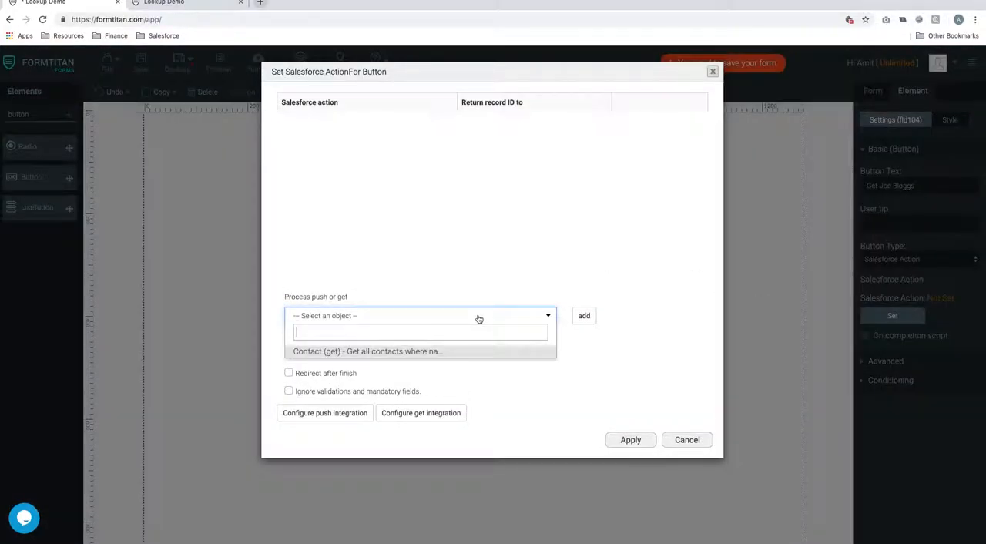
click(340, 354)
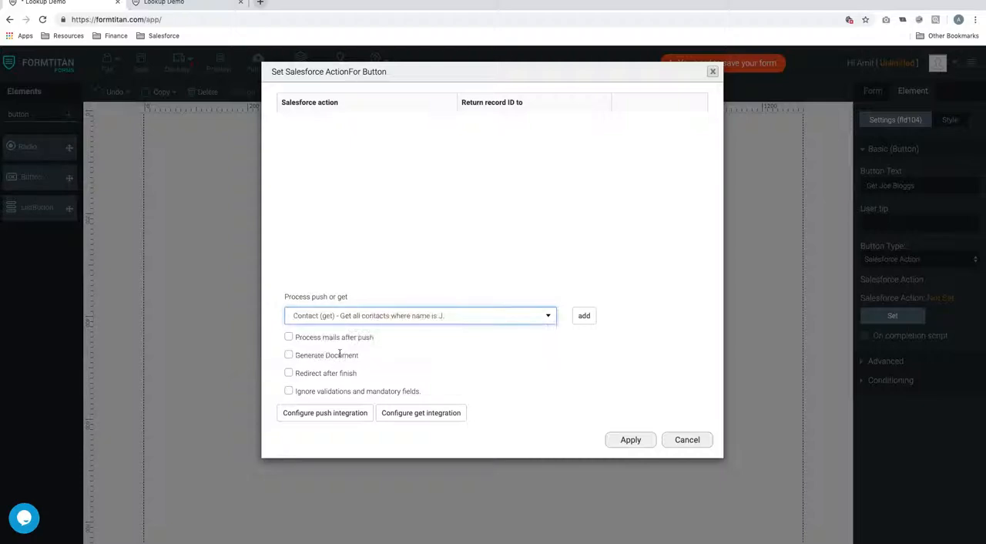
click(584, 316)
click(631, 440)
Step: Save and preview the form, and test the new button by checking the Contact dropdown's options
click(140, 65)
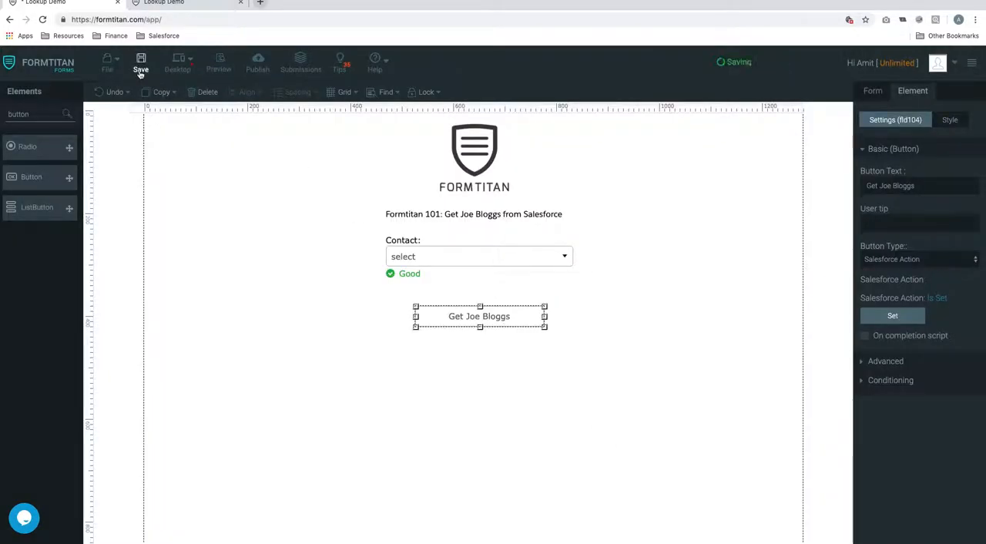
click(219, 65)
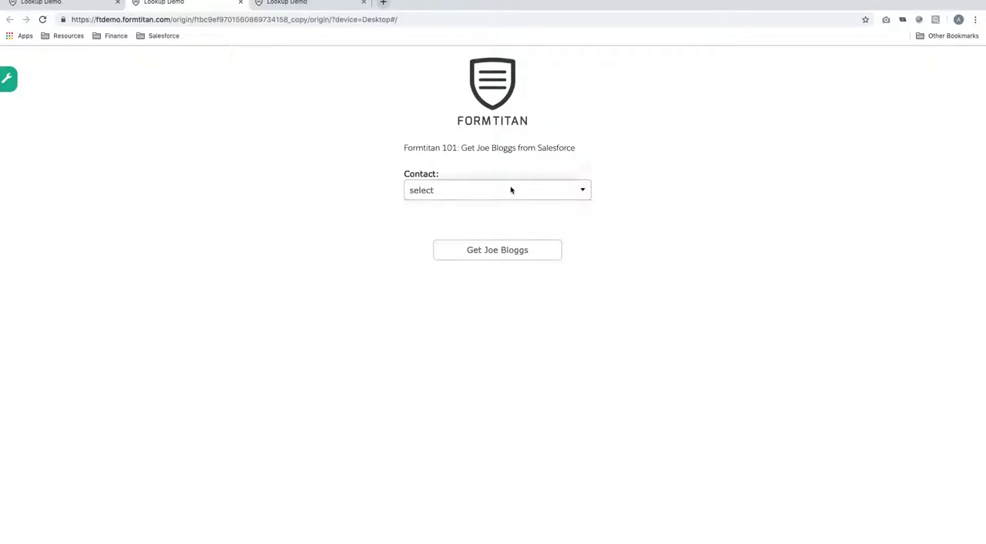
click(504, 248)
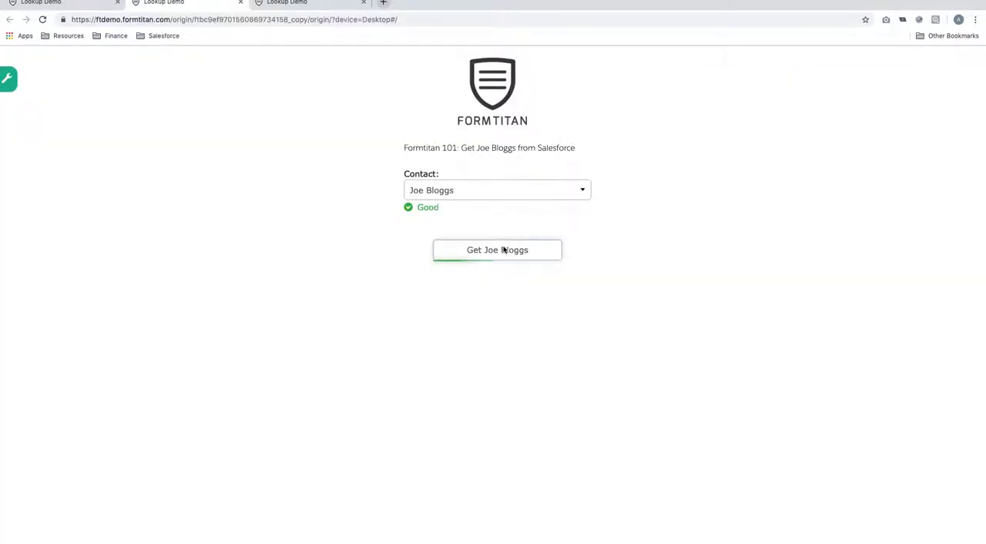
click(526, 194)
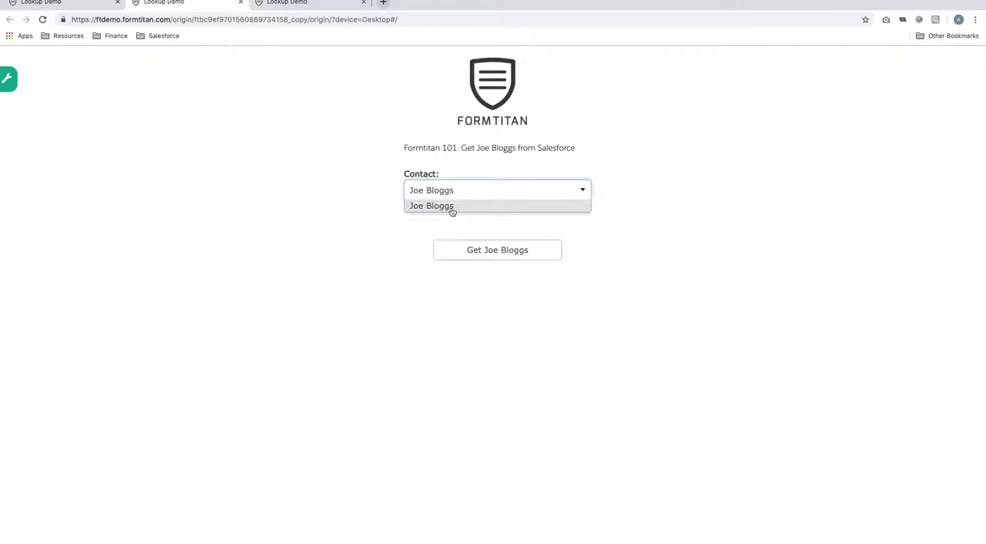
Step: Return to the form builder, reopen the Contact object in Get From Salesforce, and turn off Use in custom button / action
click(123, 3)
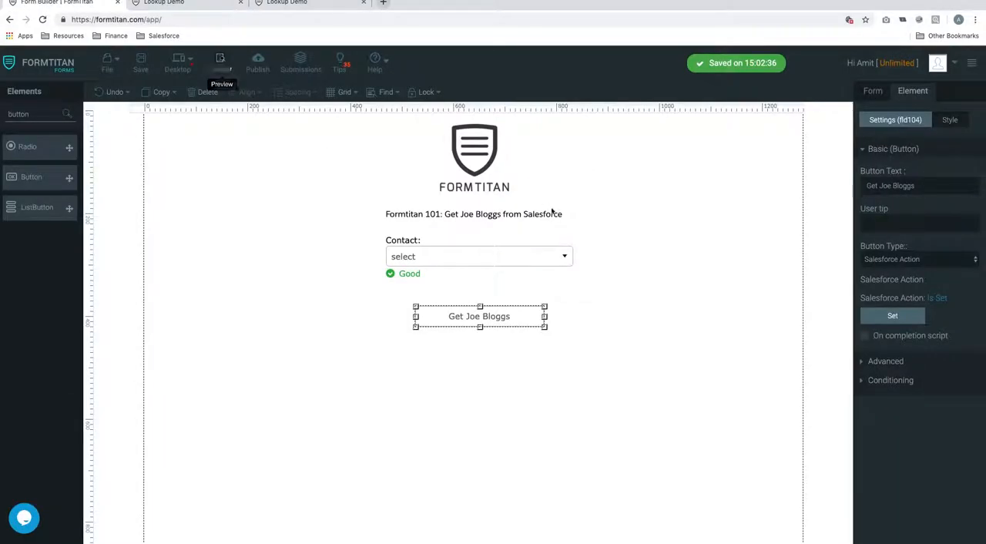
click(876, 93)
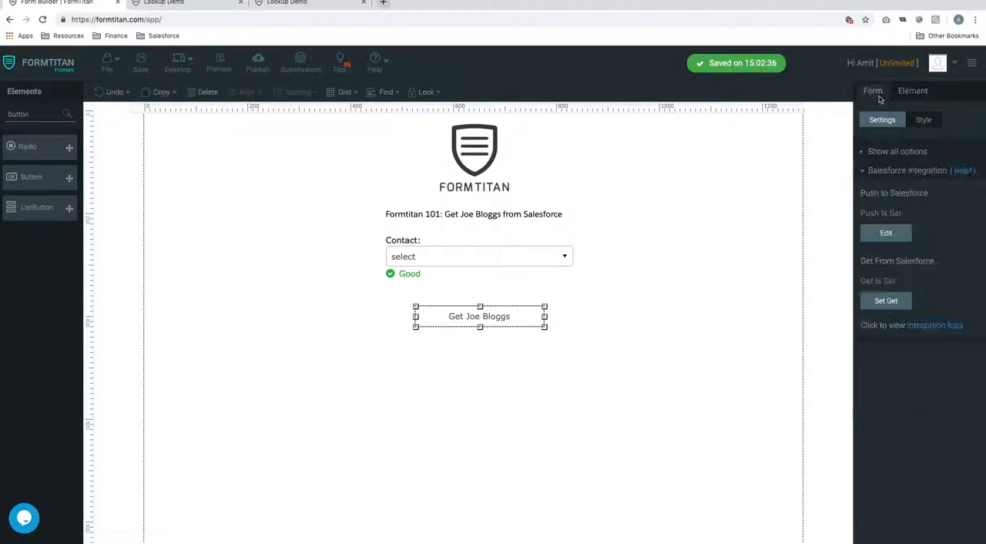
click(887, 300)
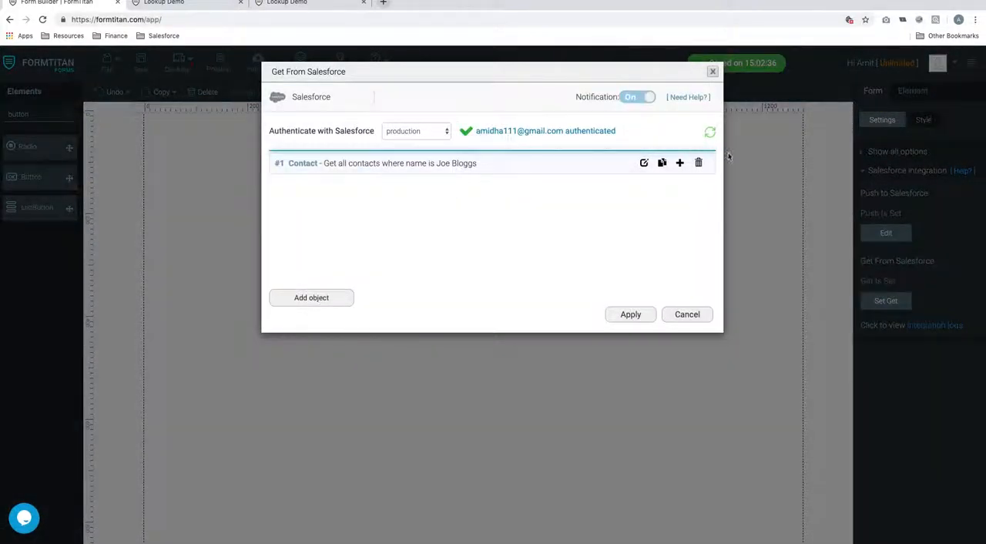
click(645, 164)
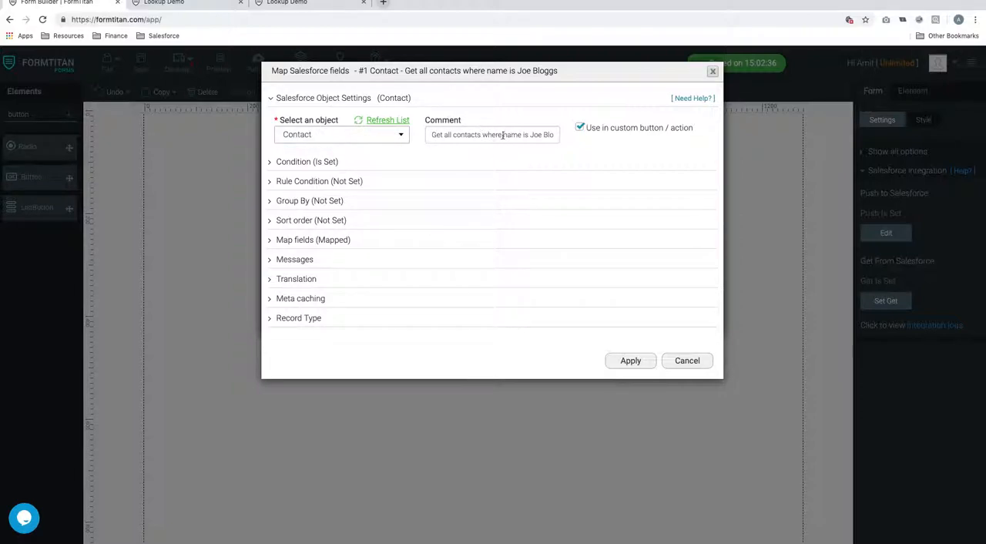
click(581, 130)
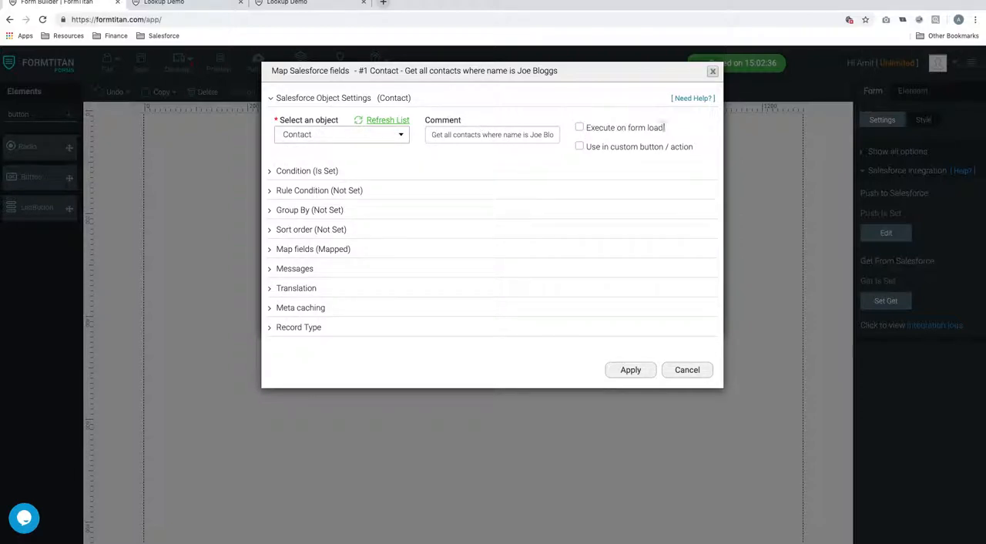